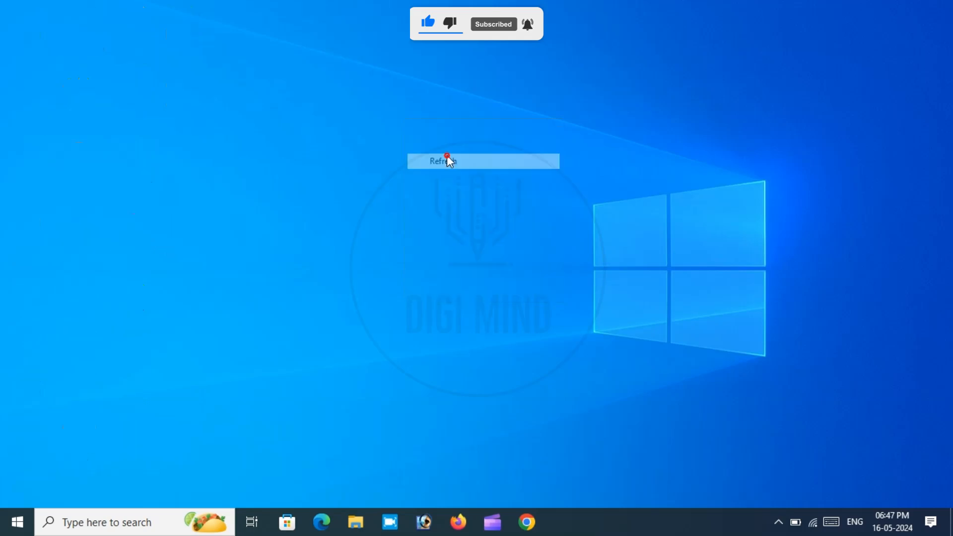
right_click(447, 155)
click(479, 196)
right_click(475, 184)
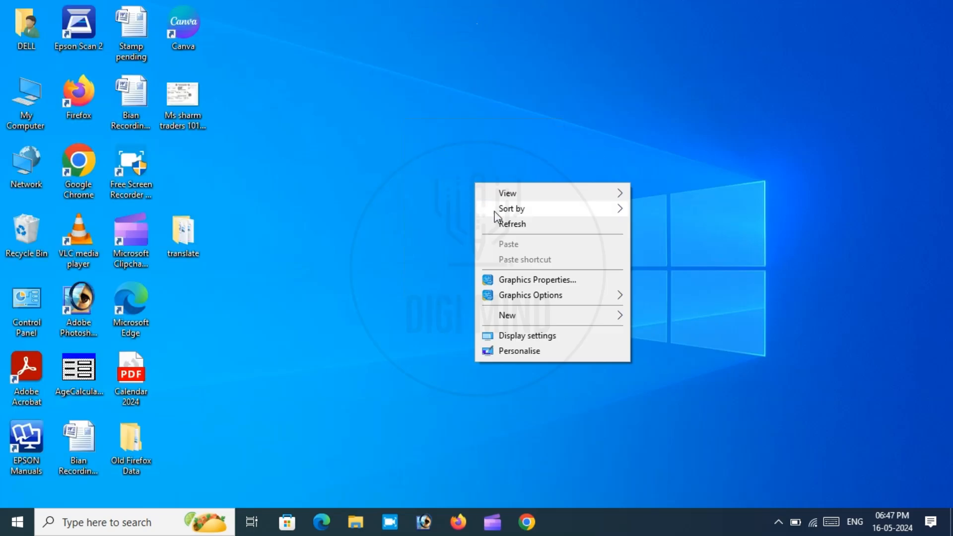
click(496, 223)
right_click(494, 208)
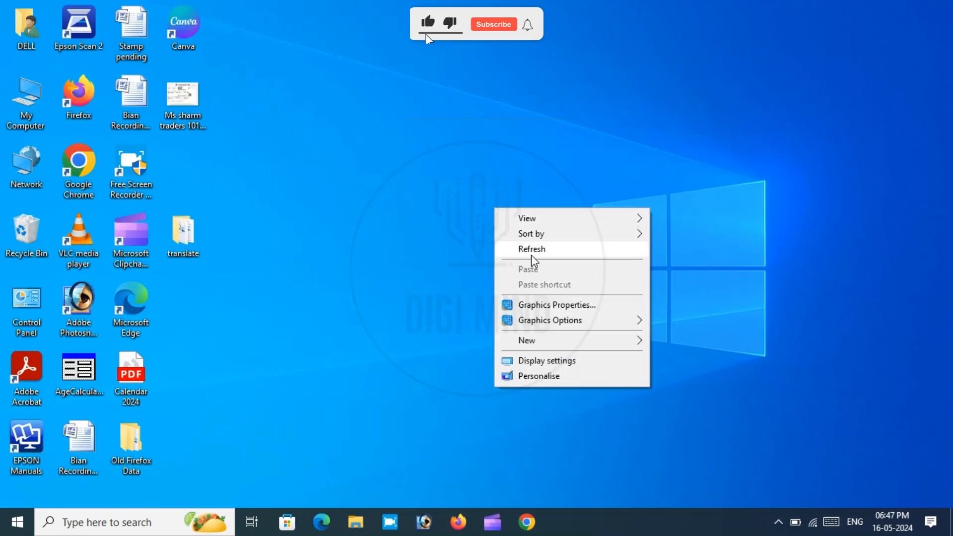
click(532, 249)
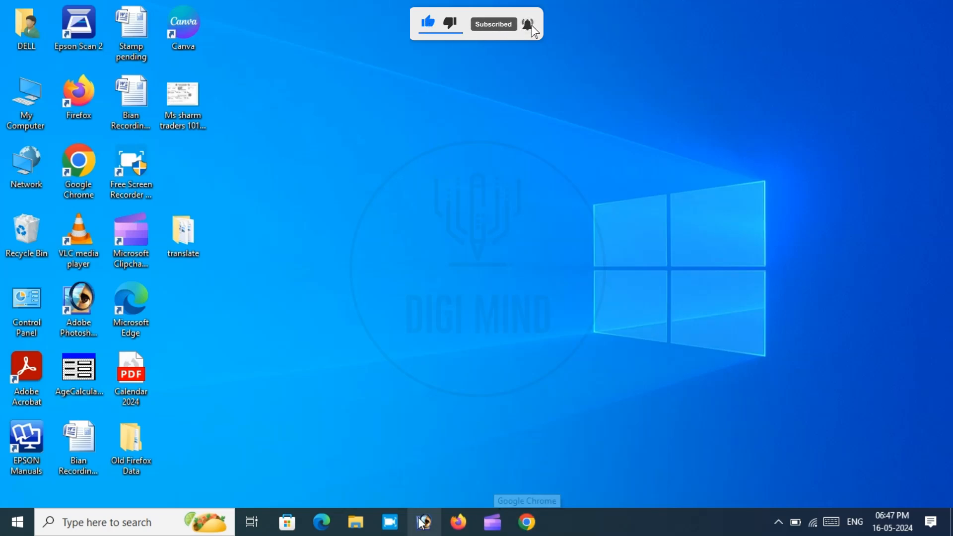
Step: Search the web for "saral haryana" in Firefox and open the Antyodaya-Saral Portal, dismissing its election notice
click(461, 529)
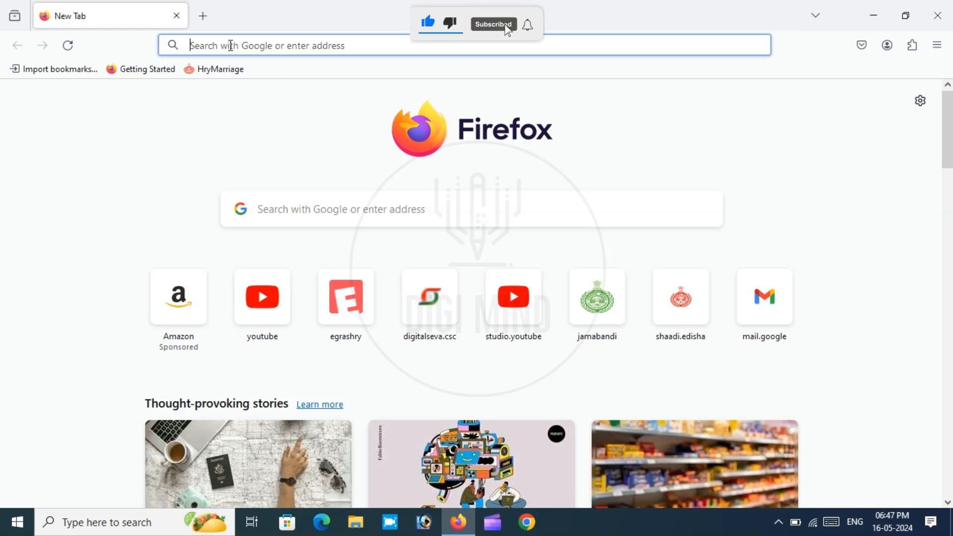
click(902, 172)
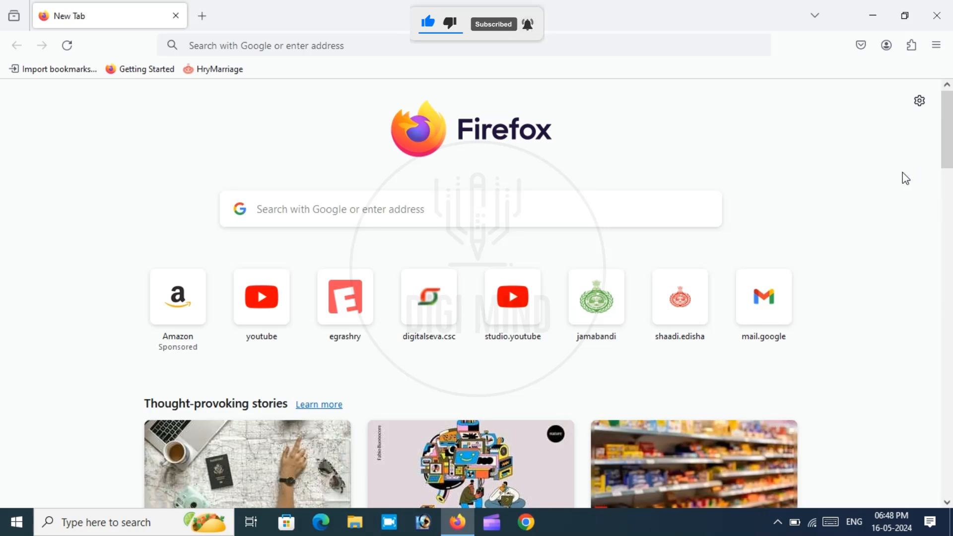
click(295, 45)
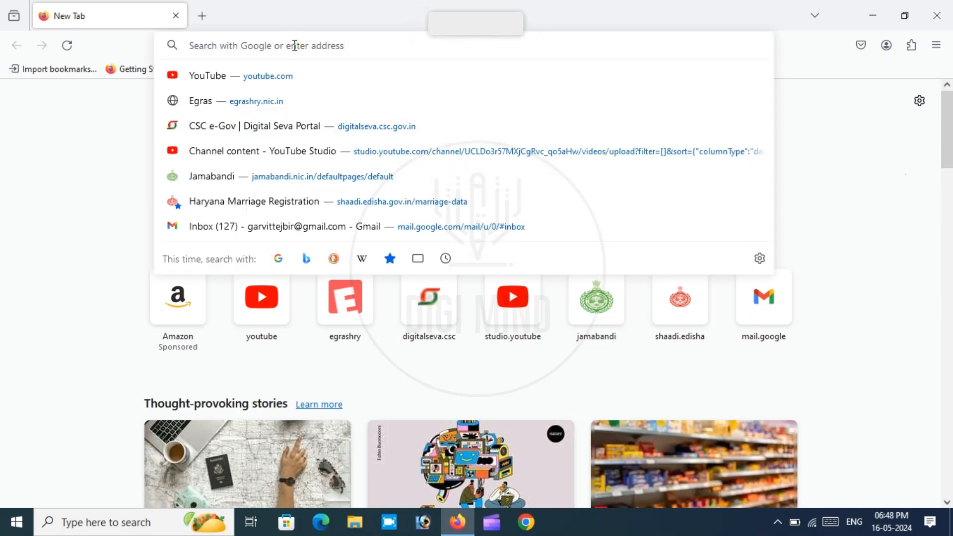
text(saral)
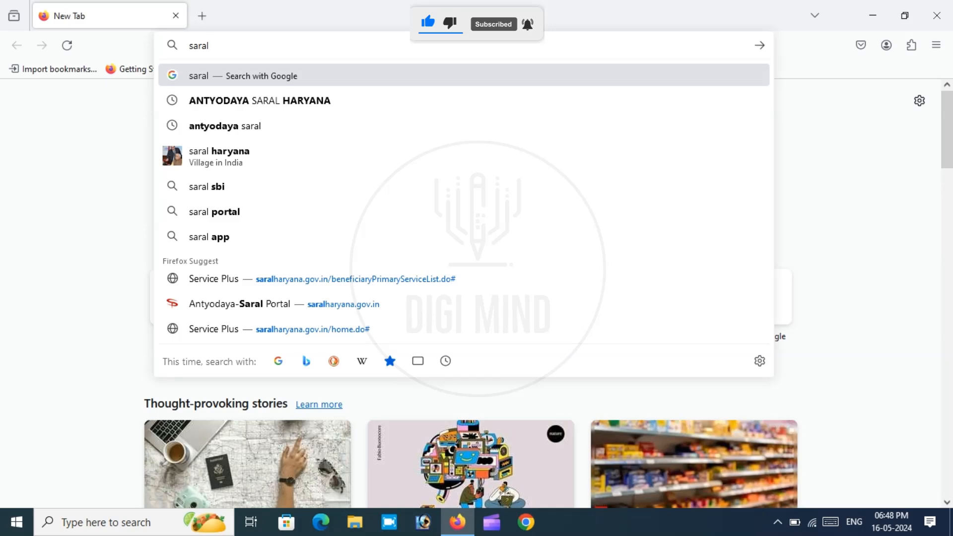
text(hary)
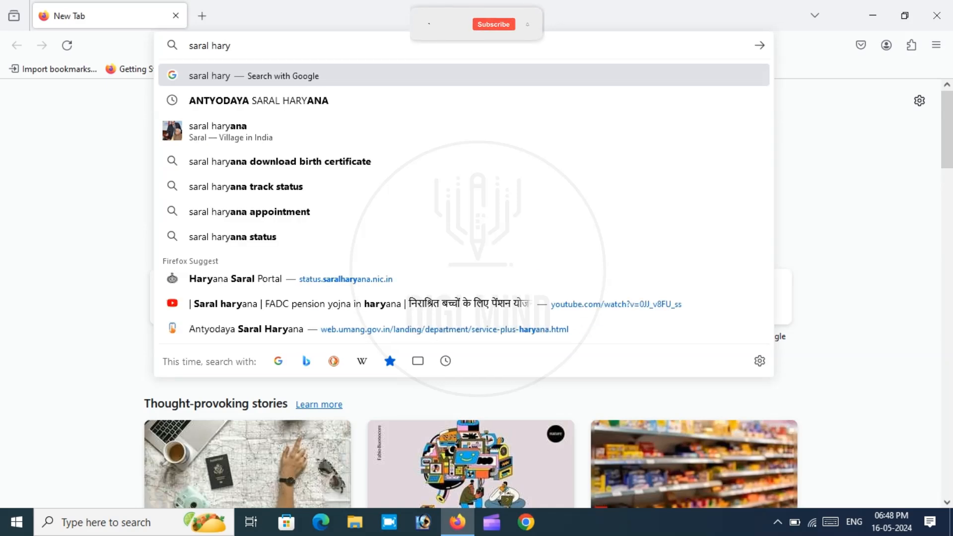
text(ana)
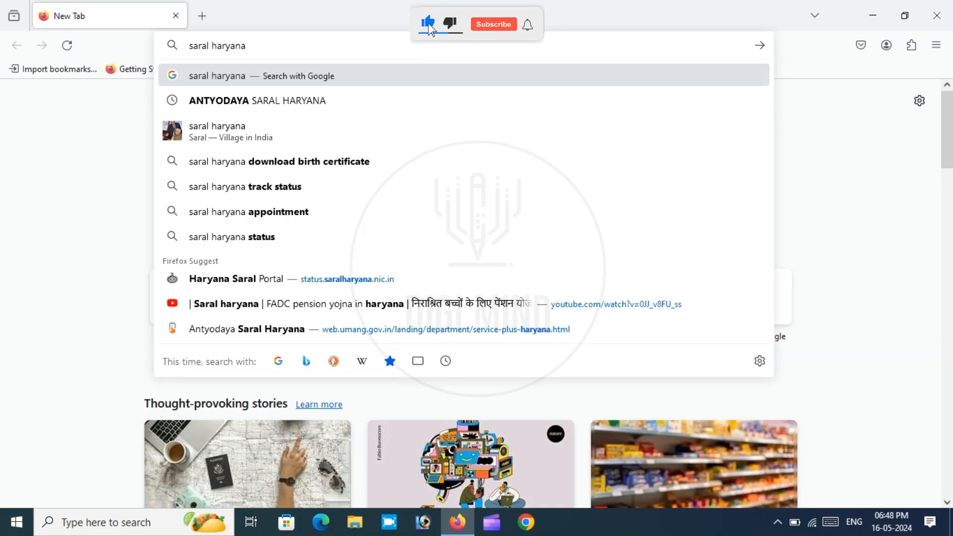
key(Return)
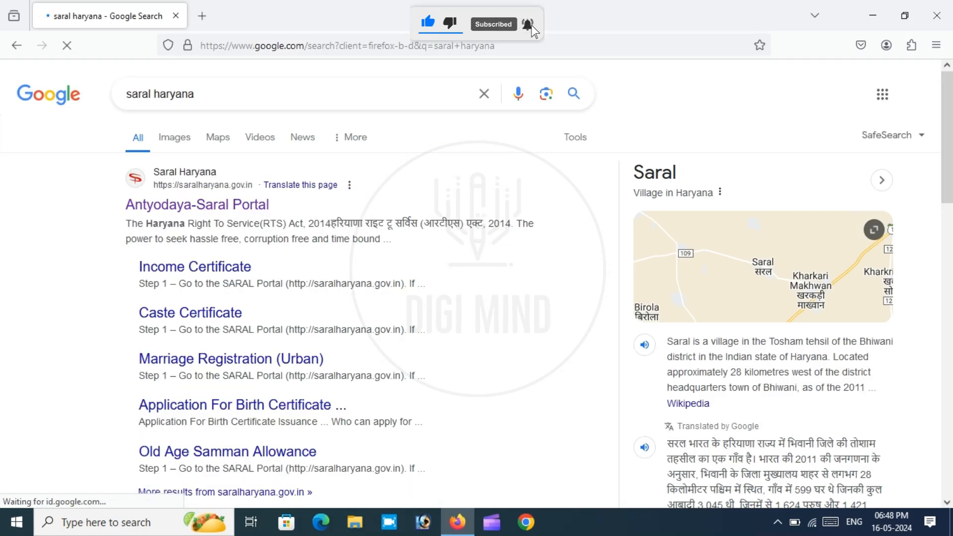
click(191, 211)
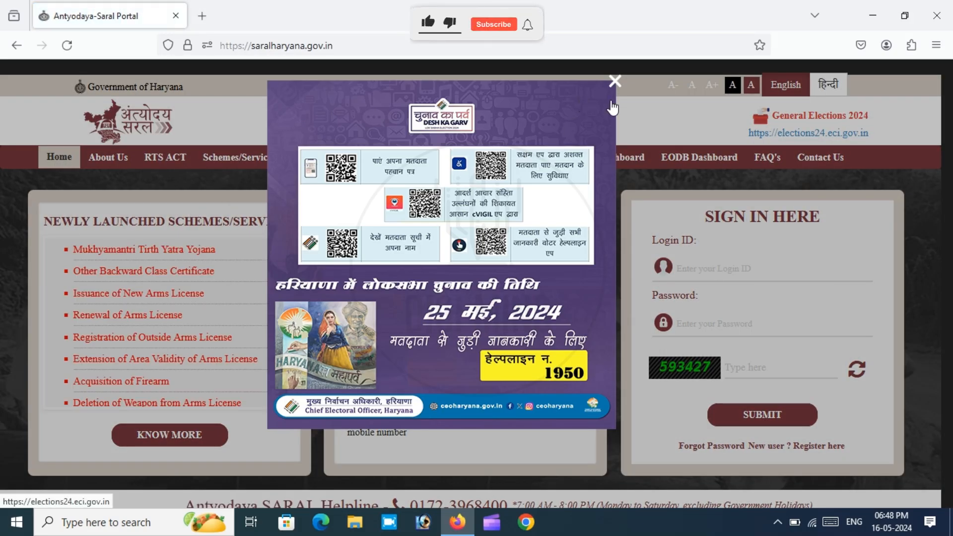
click(615, 81)
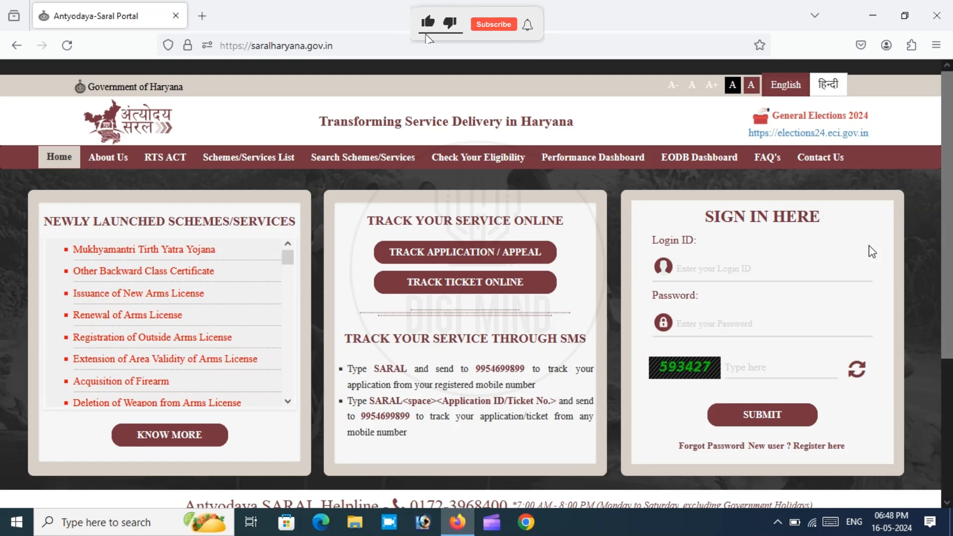
Step: Sign in to the Antyodaya-Saral Portal with the login ID, the account password and the captcha code
click(703, 268)
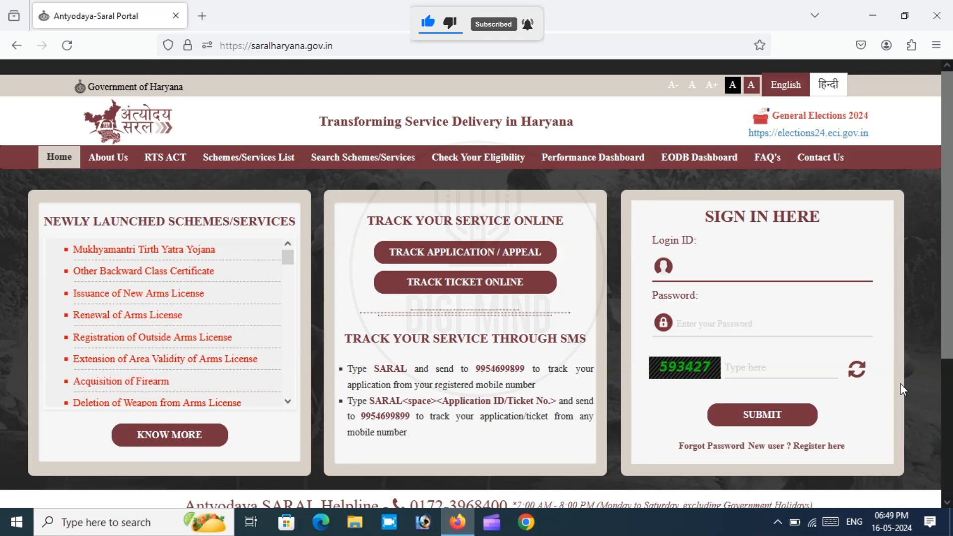
text(amit)
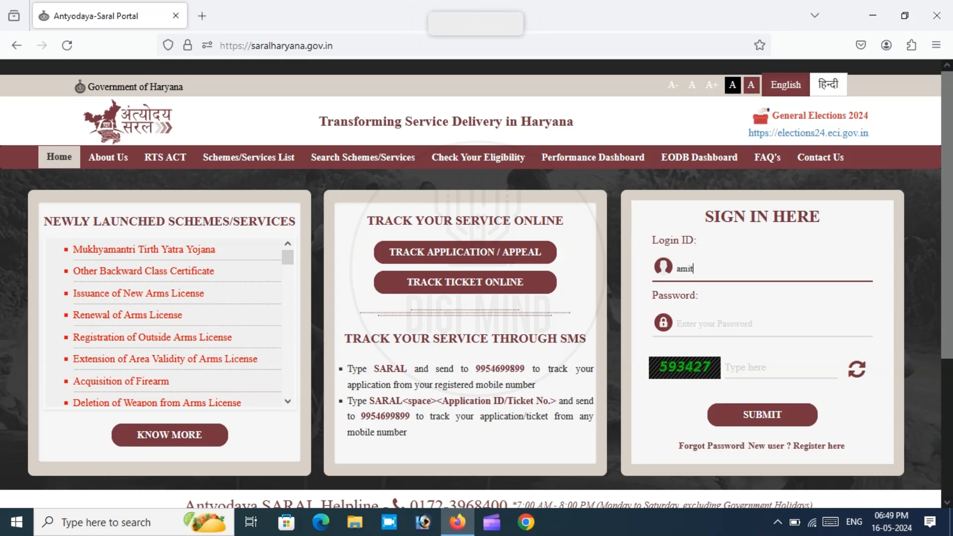
text(dkfkd ksdfd)
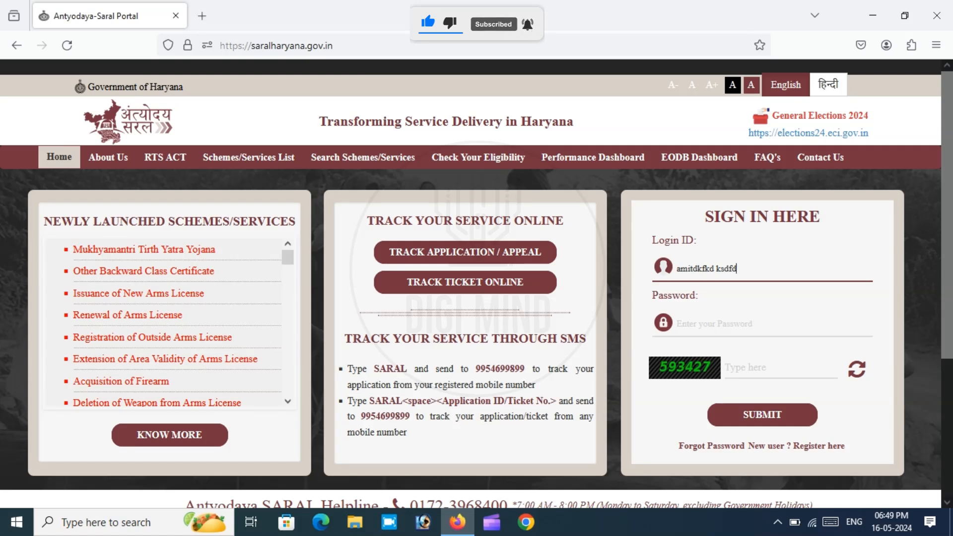
click(677, 324)
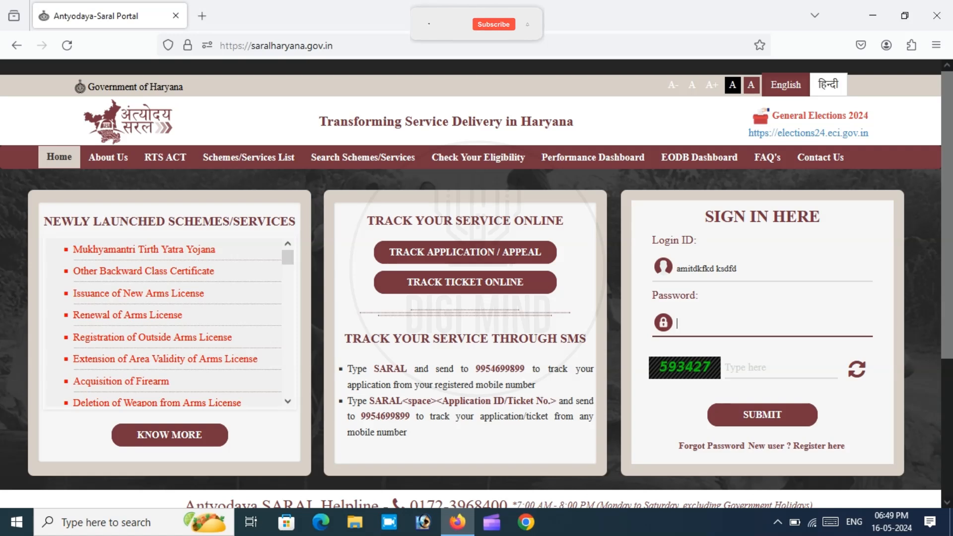
text(•••••••)
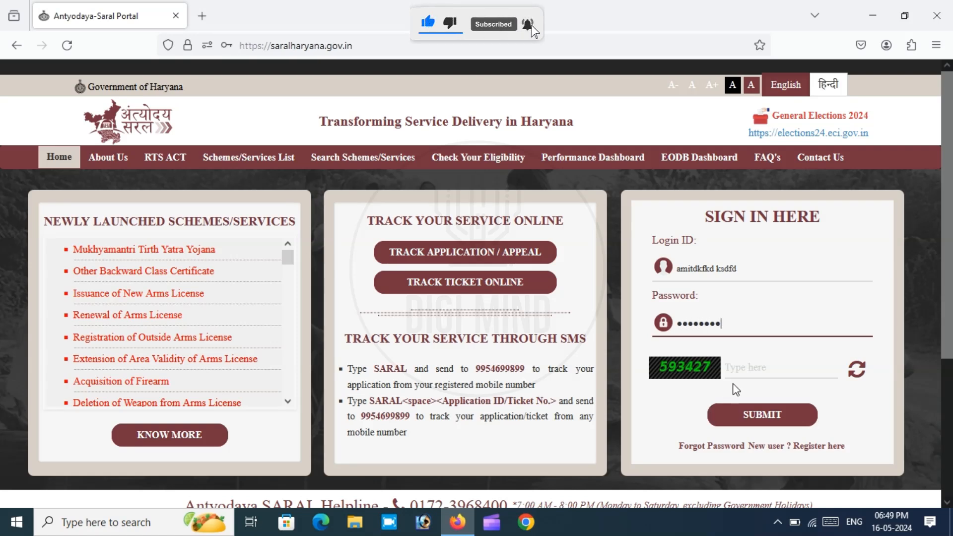
click(743, 368)
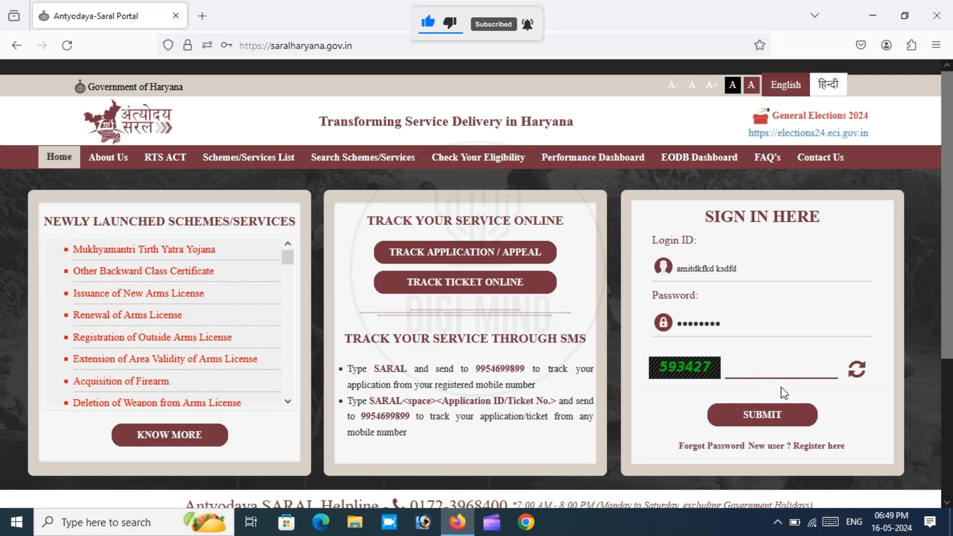
text(59)
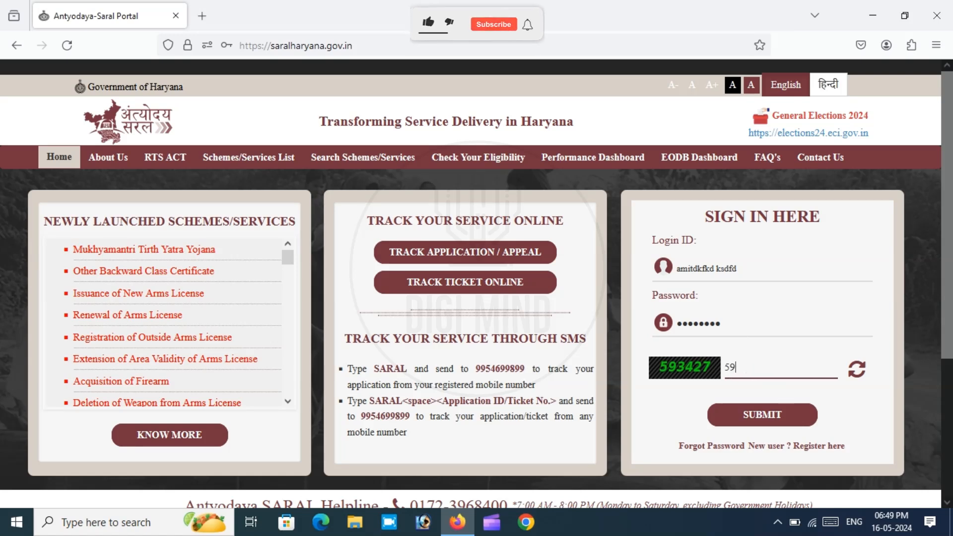
text(3427)
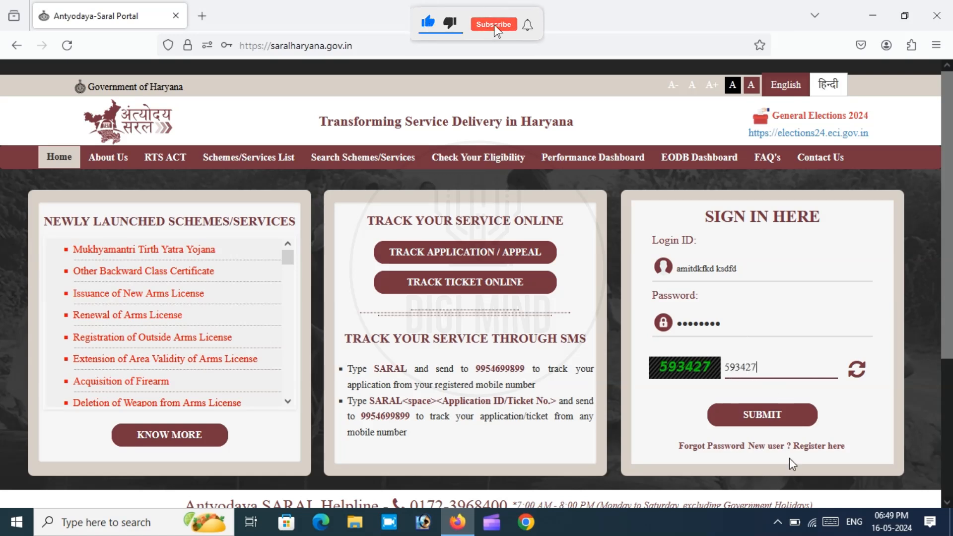
click(772, 417)
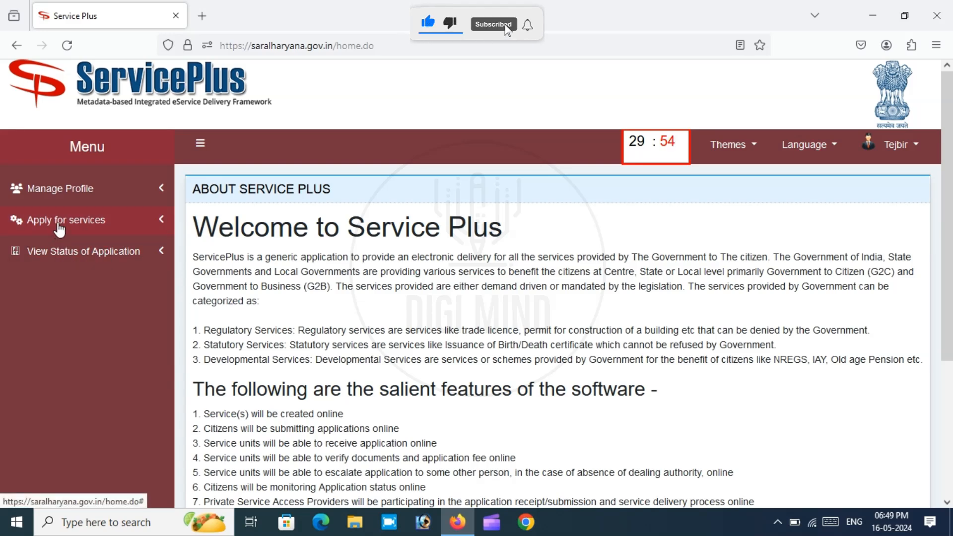
Step: List all services available to apply for and filter them by "obc"
click(59, 224)
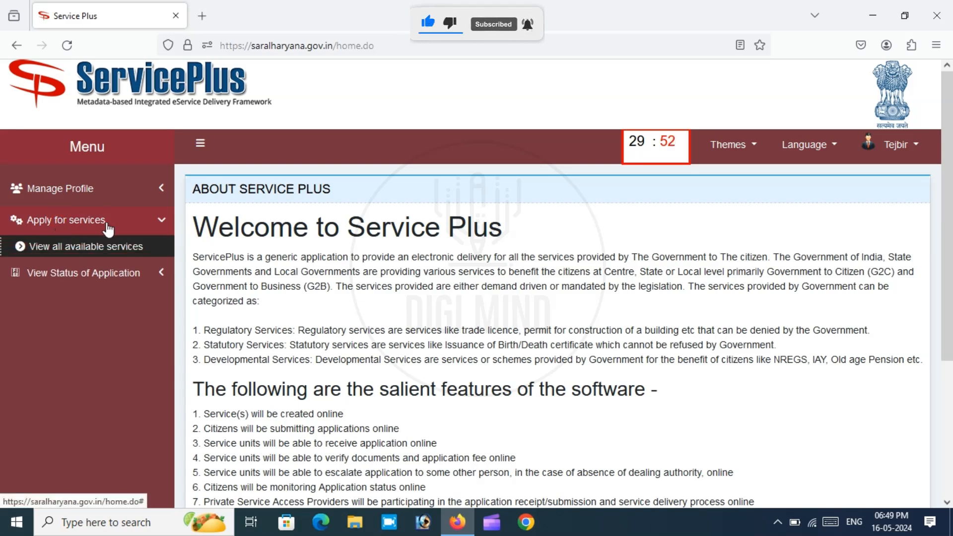
click(78, 251)
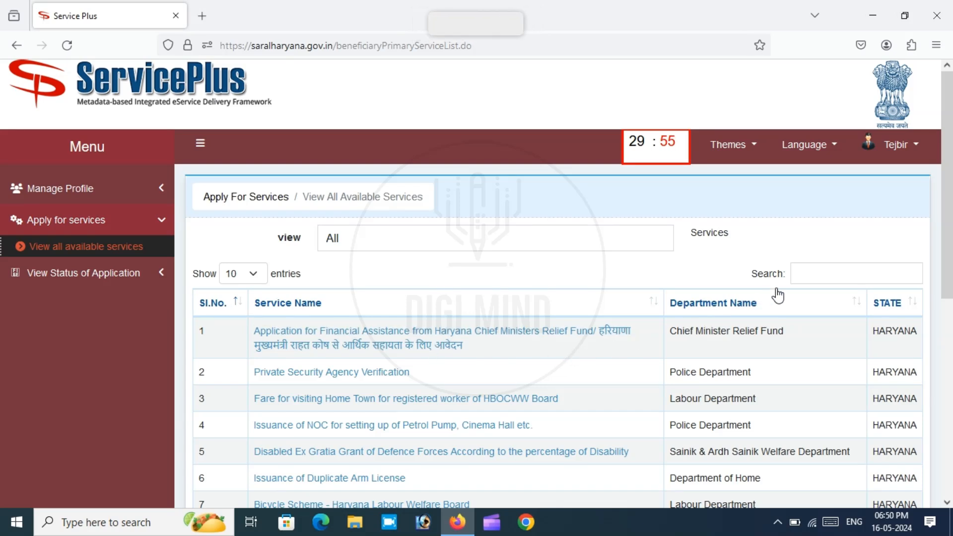
click(833, 273)
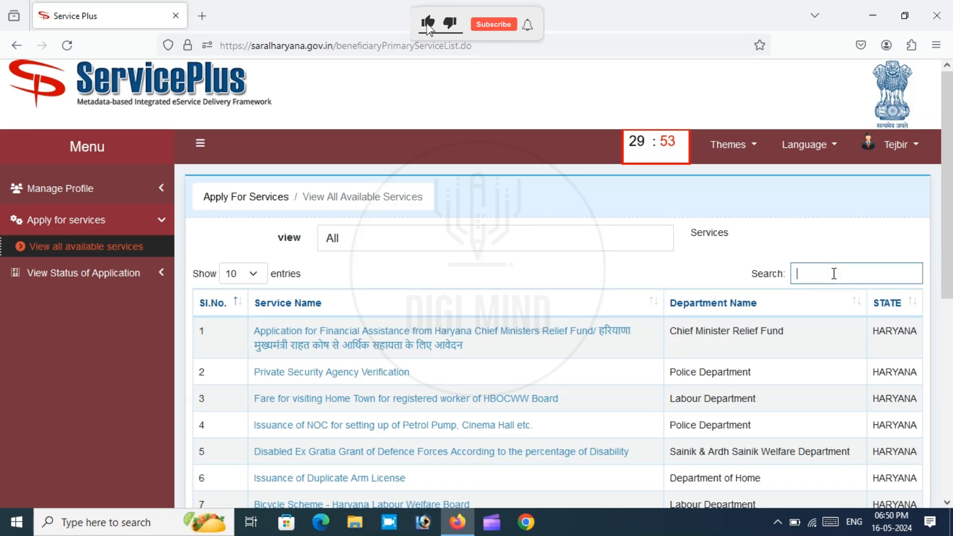
text(obc)
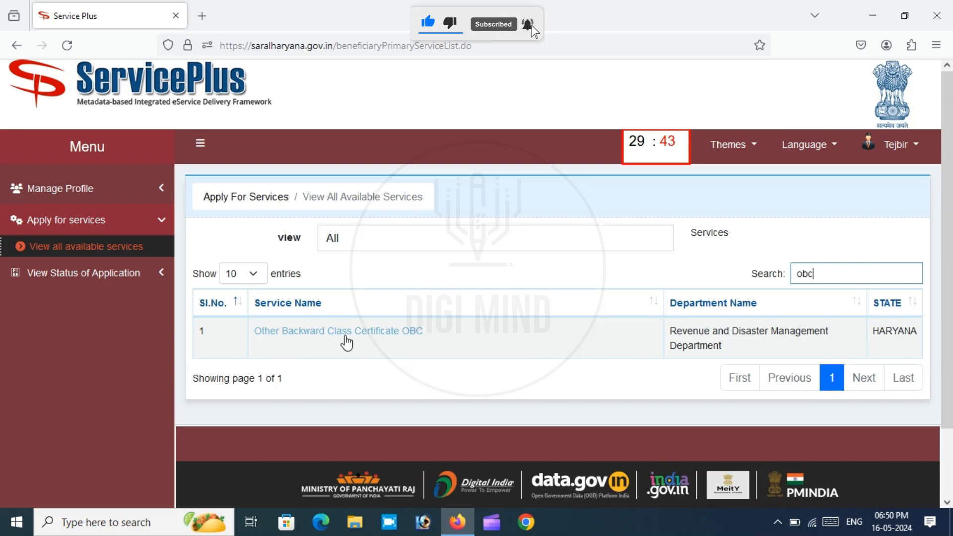
Step: Open the Other Backward Class Certificate OBC service and proceed to its application form without downloading the predefined templates
click(390, 333)
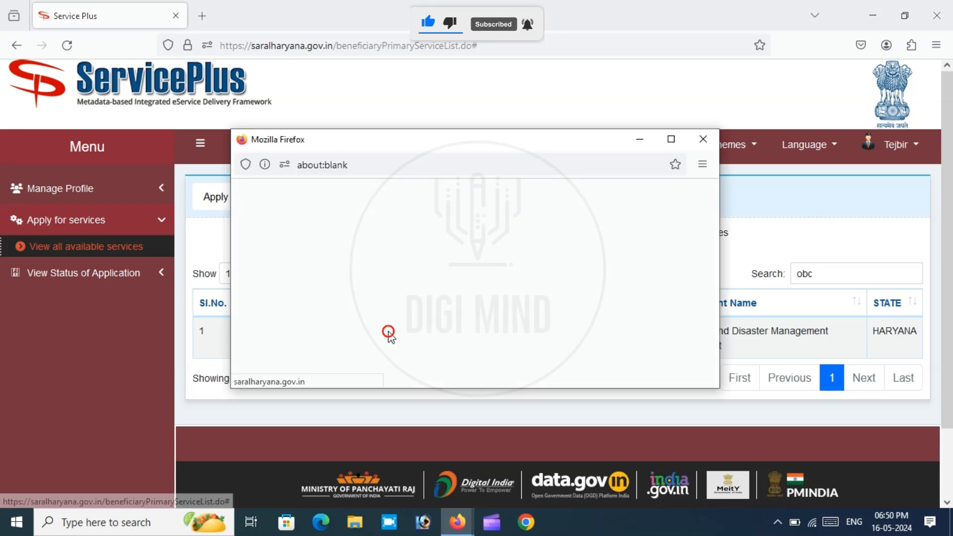
click(671, 139)
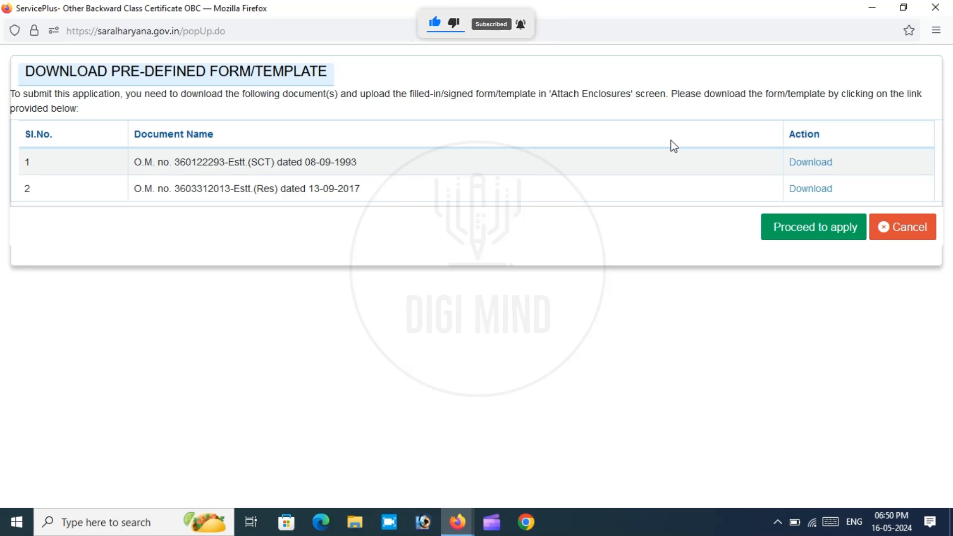
click(813, 236)
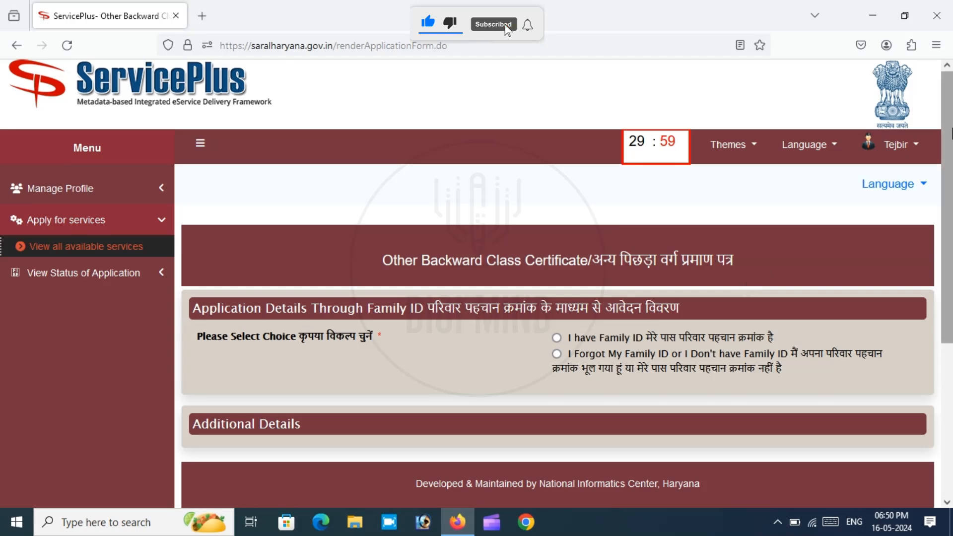
Step: Choose "I have Family ID" in the certificate application, enter the family ID and fetch the family data
scroll(948, 224, down, 3)
scroll(950, 227, down, 1)
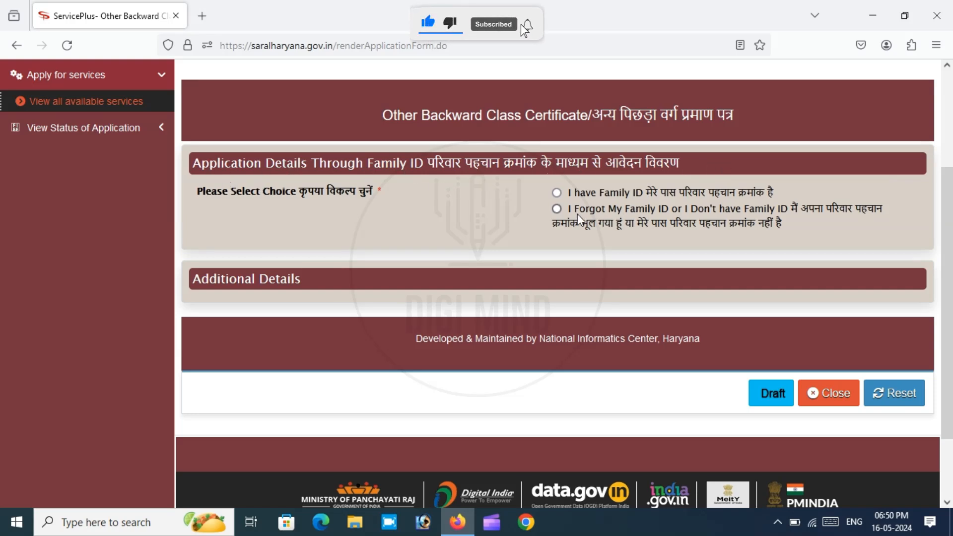
click(556, 193)
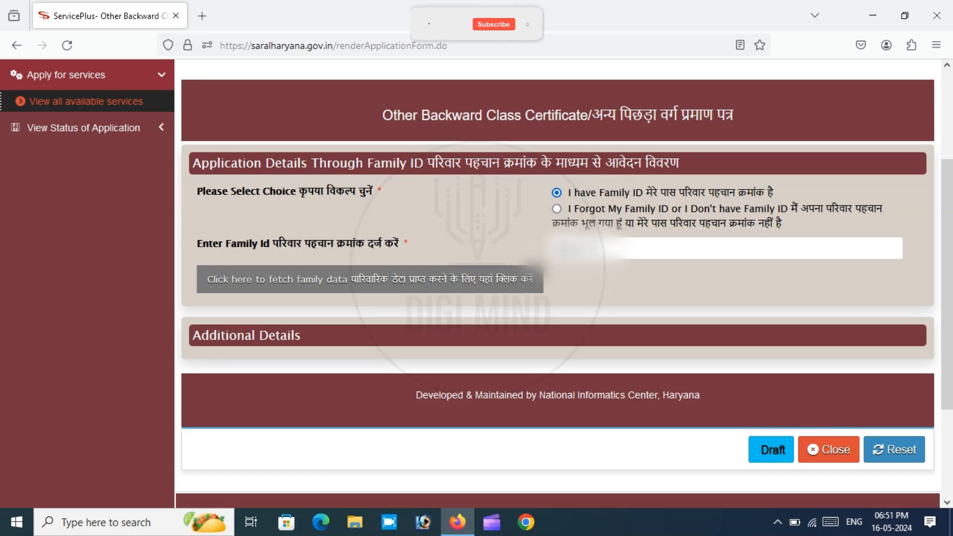
drag(554, 248, 659, 249)
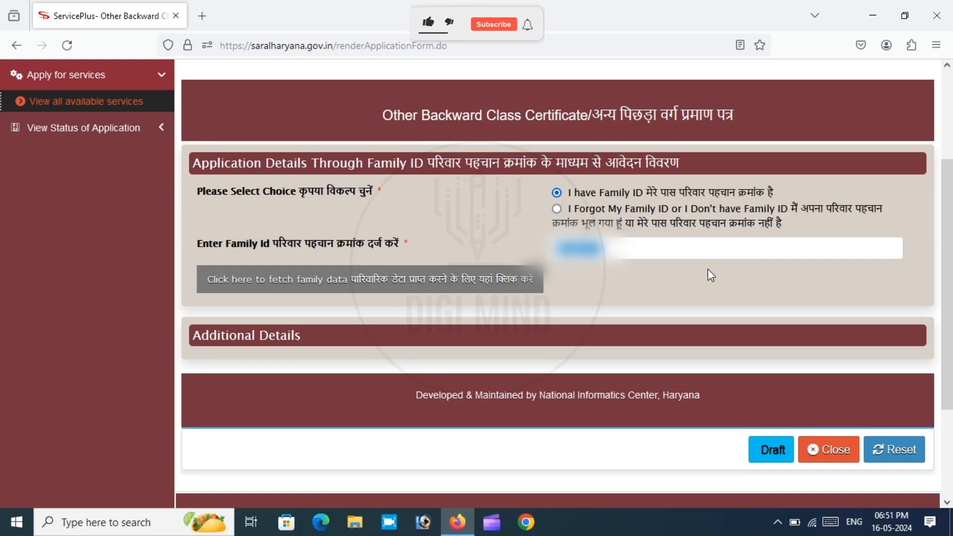
click(412, 291)
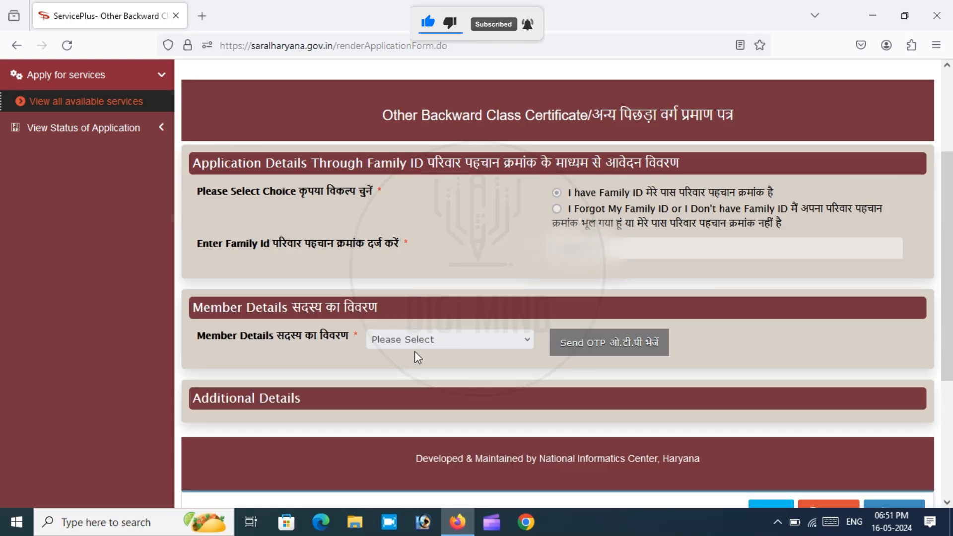
Step: Select the family member applying for the certificate in Member Details and confirm availing the service for that member
click(418, 347)
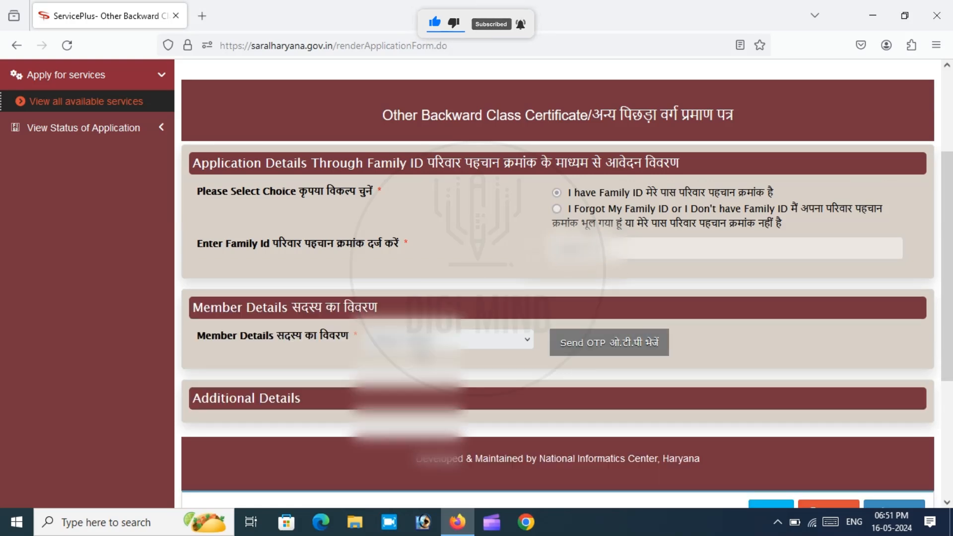
click(424, 343)
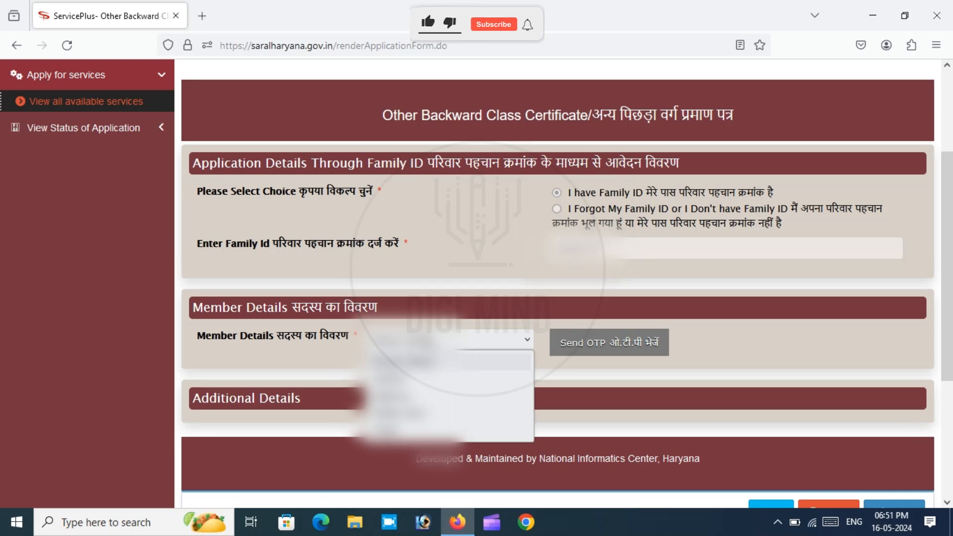
click(404, 380)
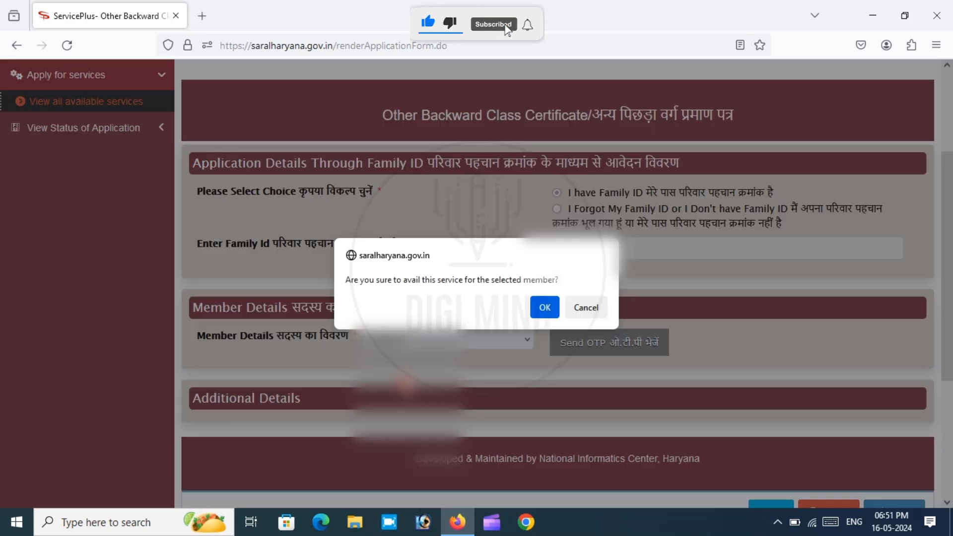
click(548, 306)
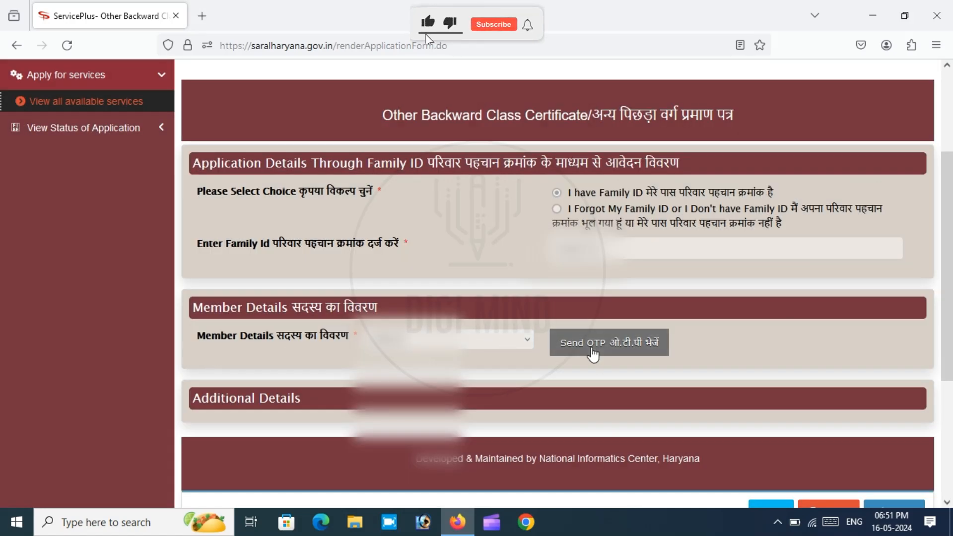
Step: Send the OTP for the selected member, enter the received OTP and verify it
click(594, 349)
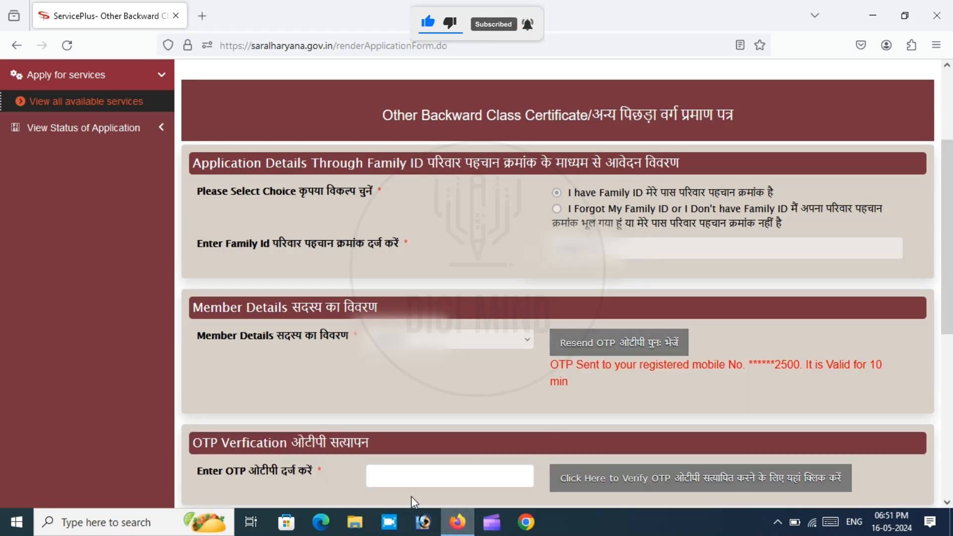
click(402, 472)
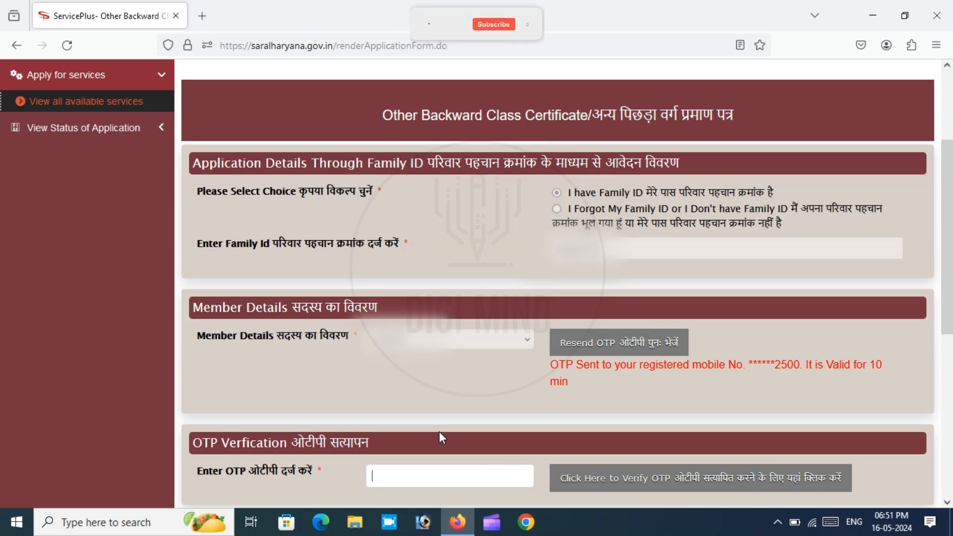
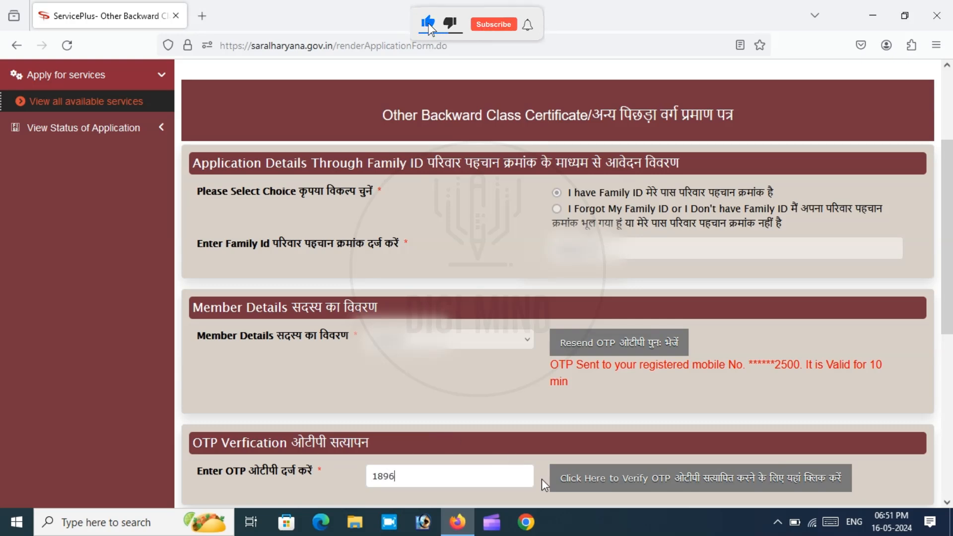
click(672, 475)
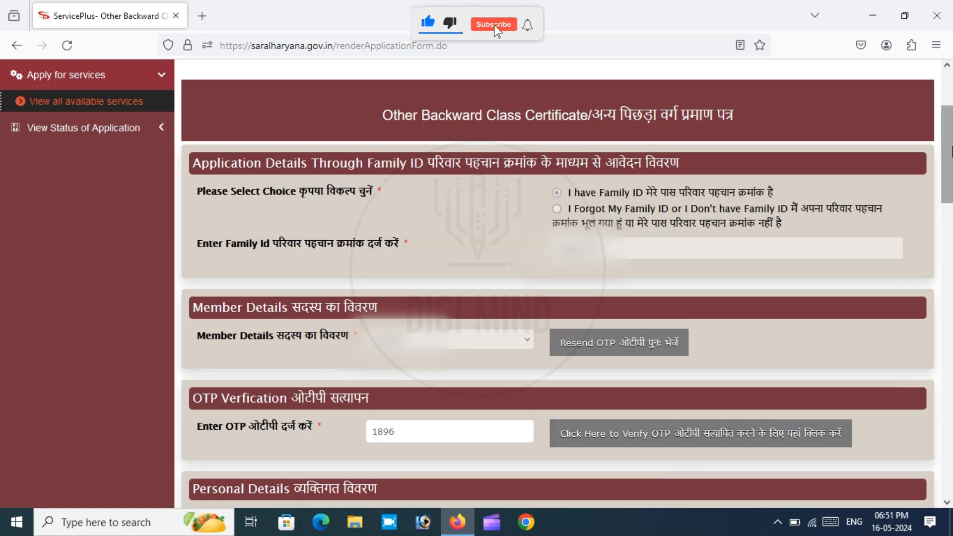
Step: Fill in the applicant's e-mail in Personal Details and choose the applicant's tehsil and village in Location Detail
drag(947, 150, 950, 241)
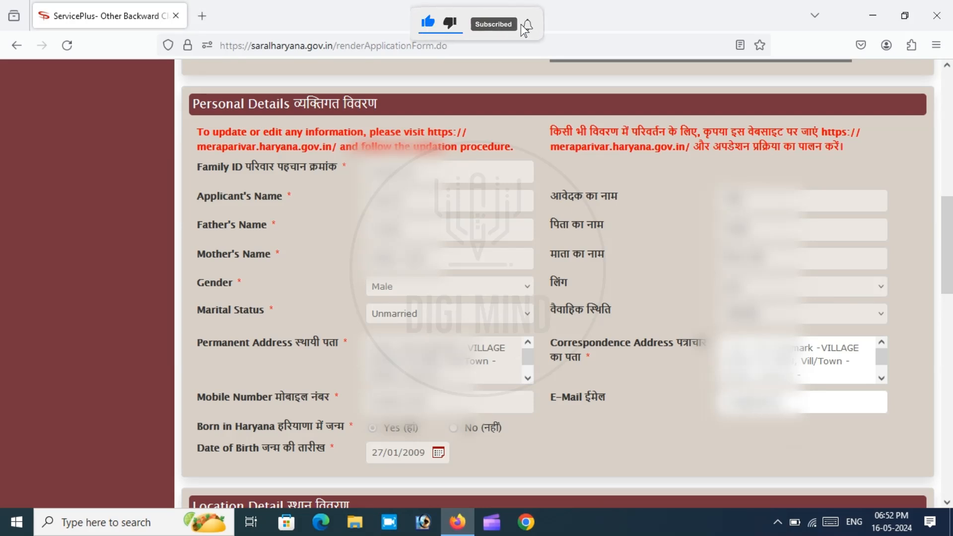
text(GMAIL.COM)
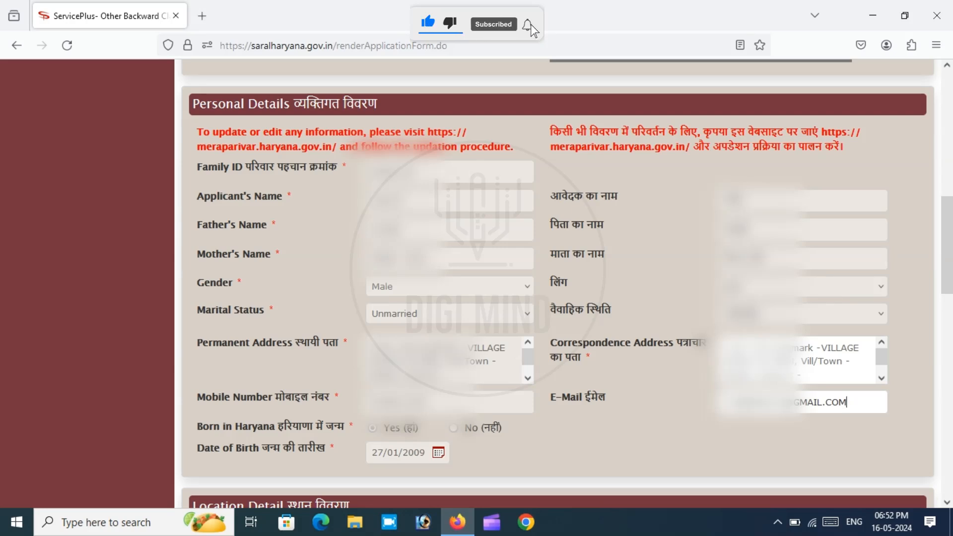
scroll(416, 184, down, 8)
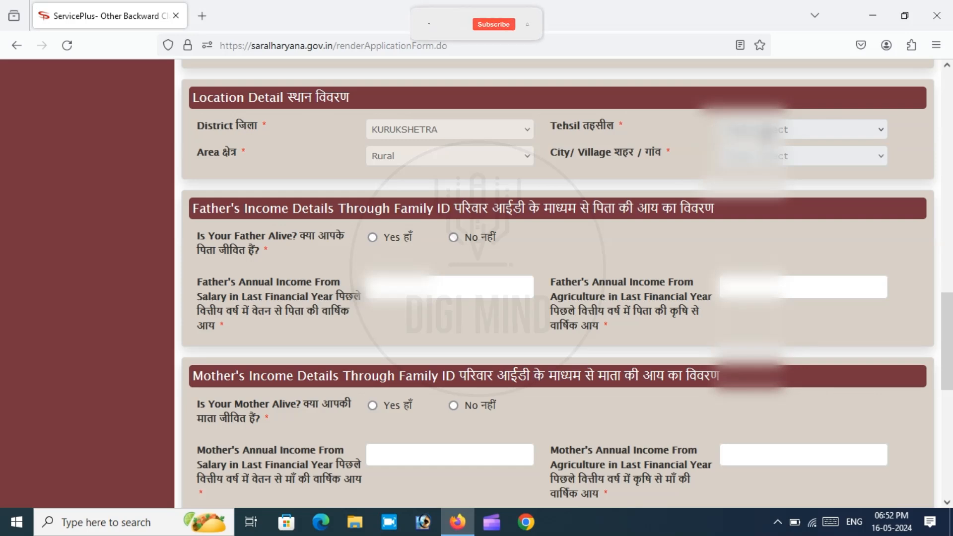
click(756, 131)
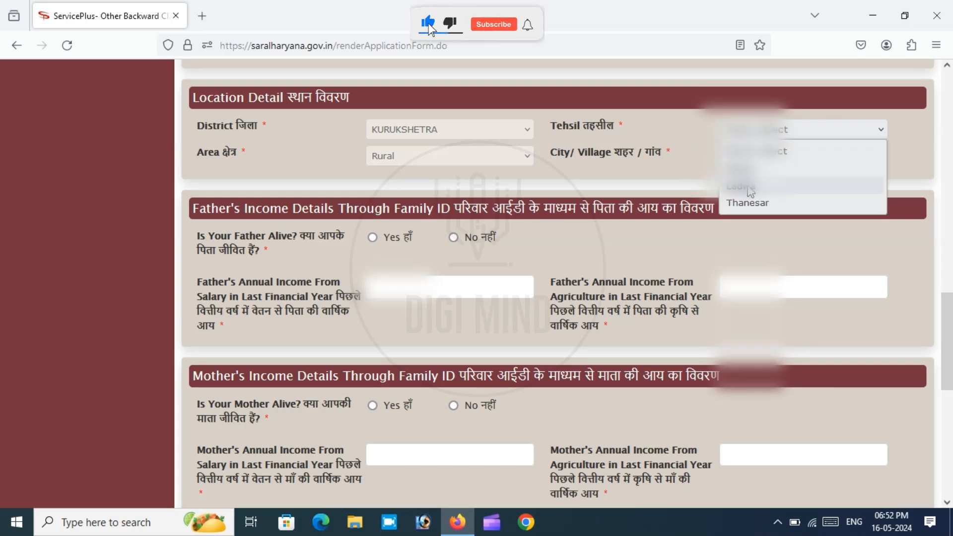
click(751, 187)
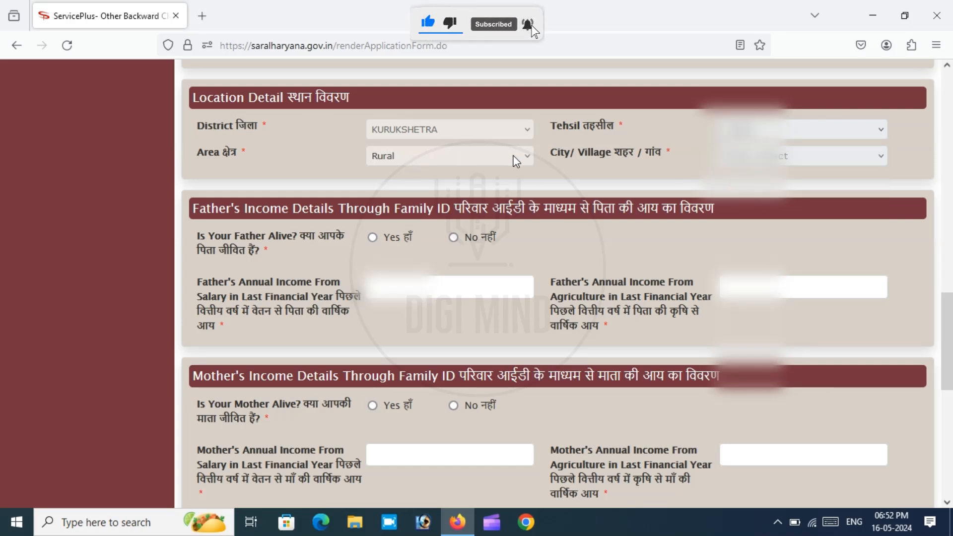
click(764, 159)
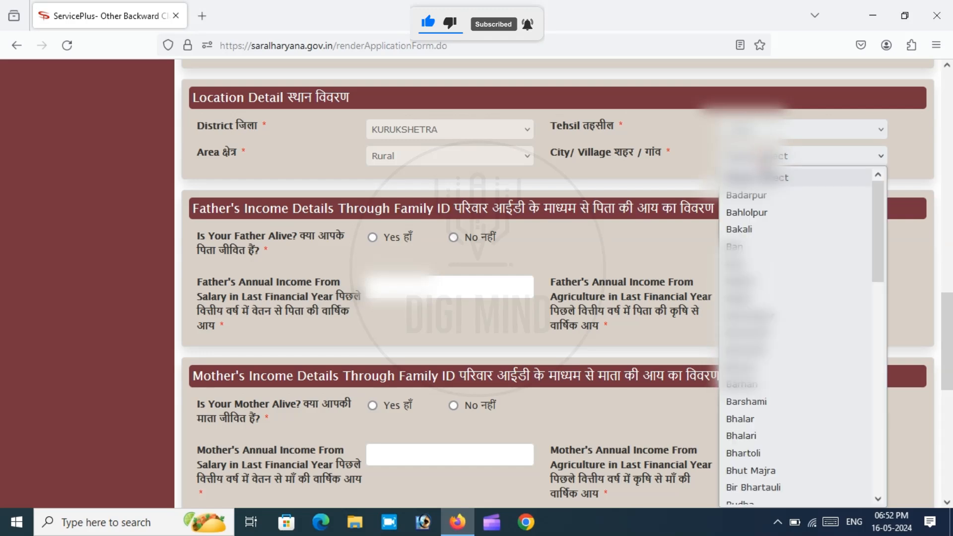
key(Page_Down)
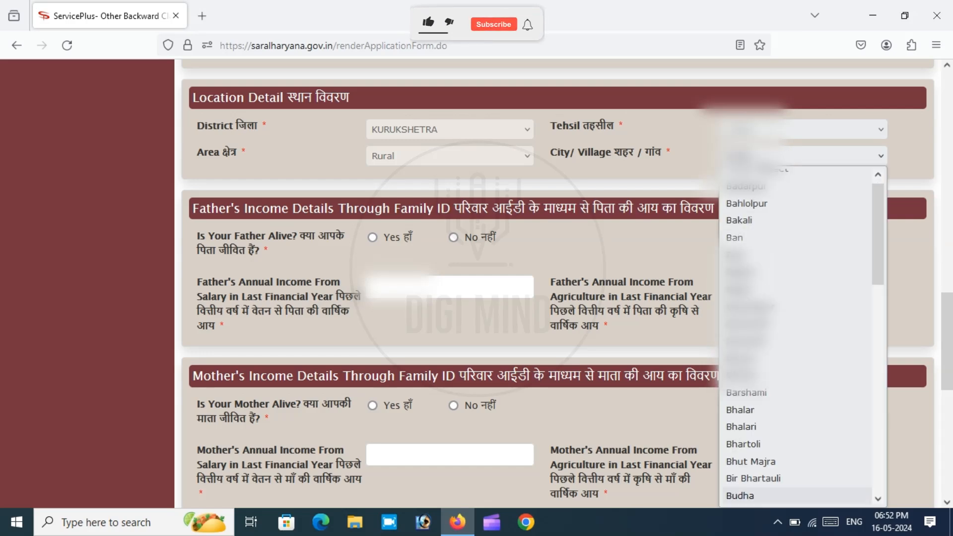
click(744, 497)
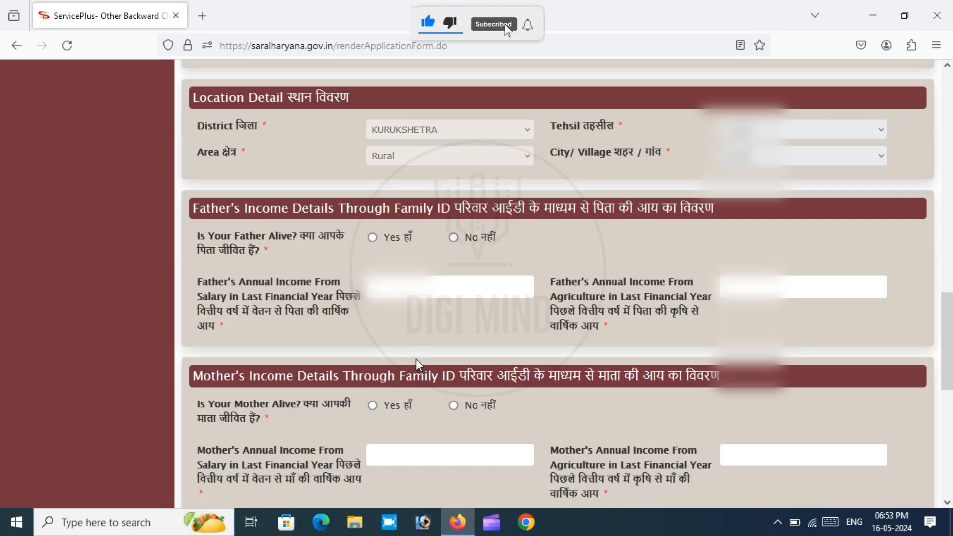
Step: Mark the father as alive, fetch family data with the father's family ID and select the father's name
click(373, 238)
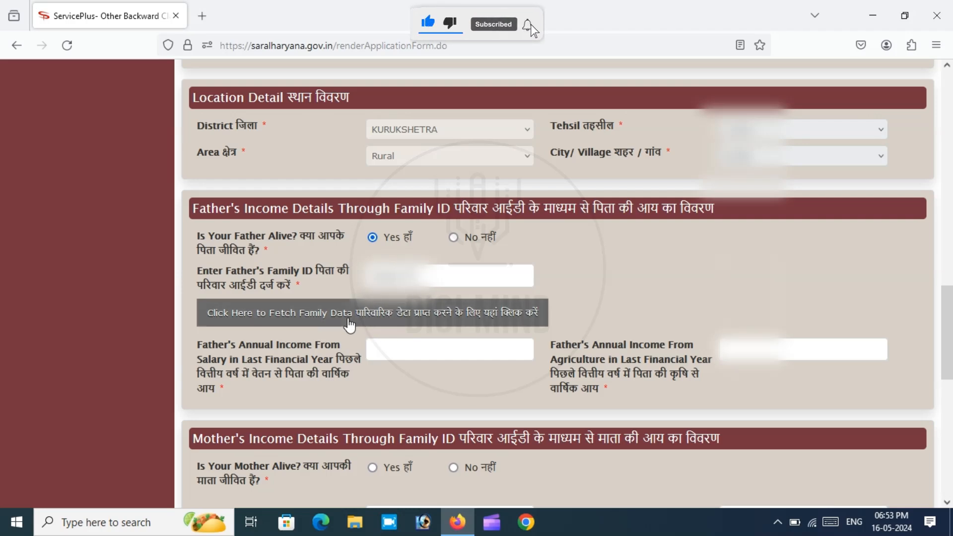
click(348, 318)
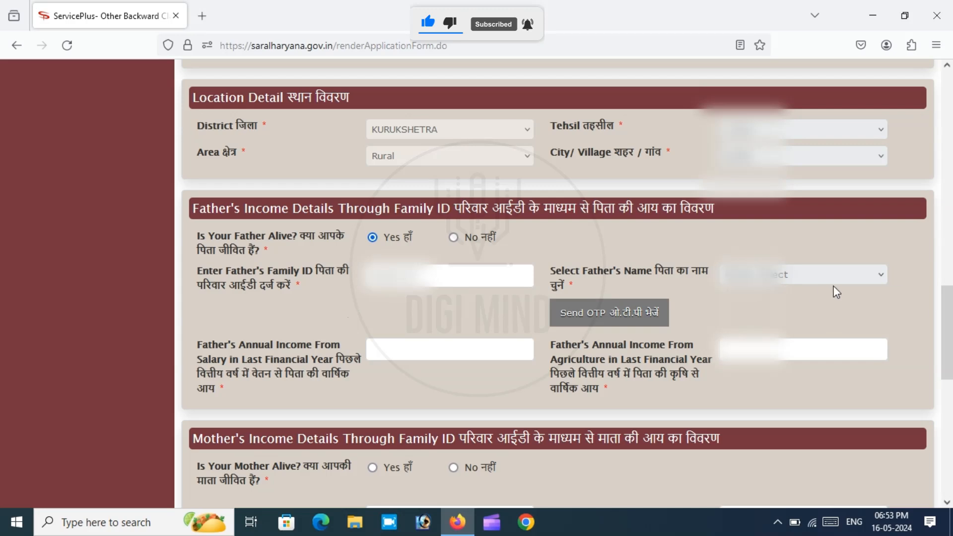
click(798, 274)
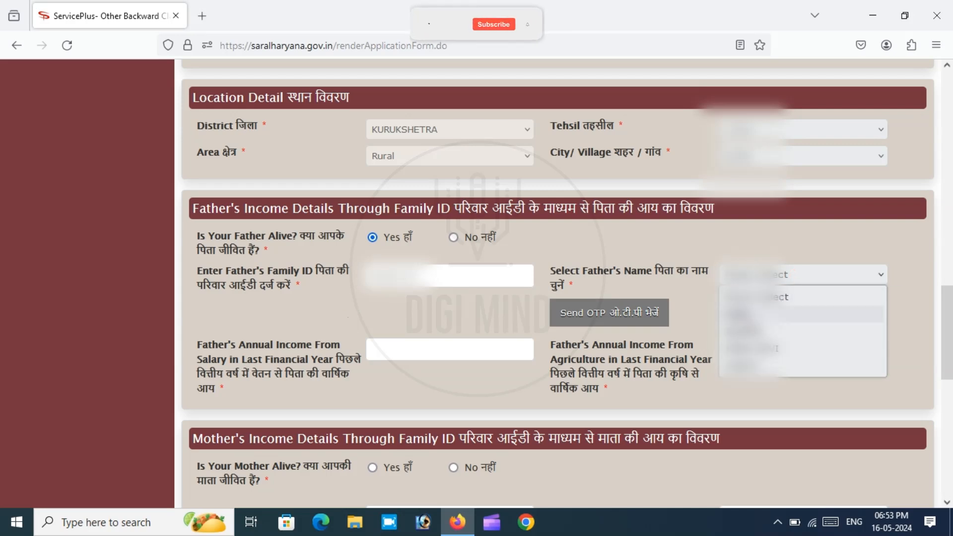
click(749, 315)
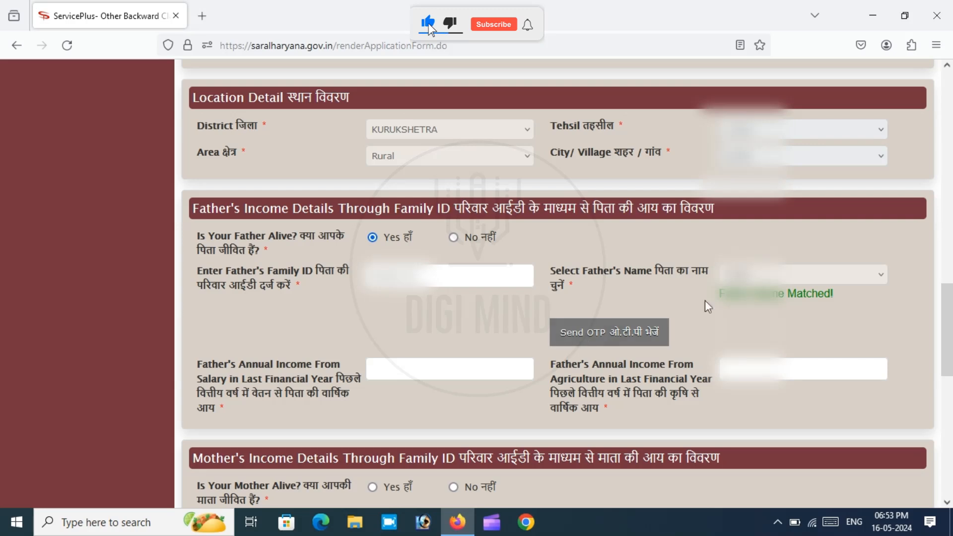
Step: Send the OTP for the father's income details, enter the received OTP and verify it
click(584, 340)
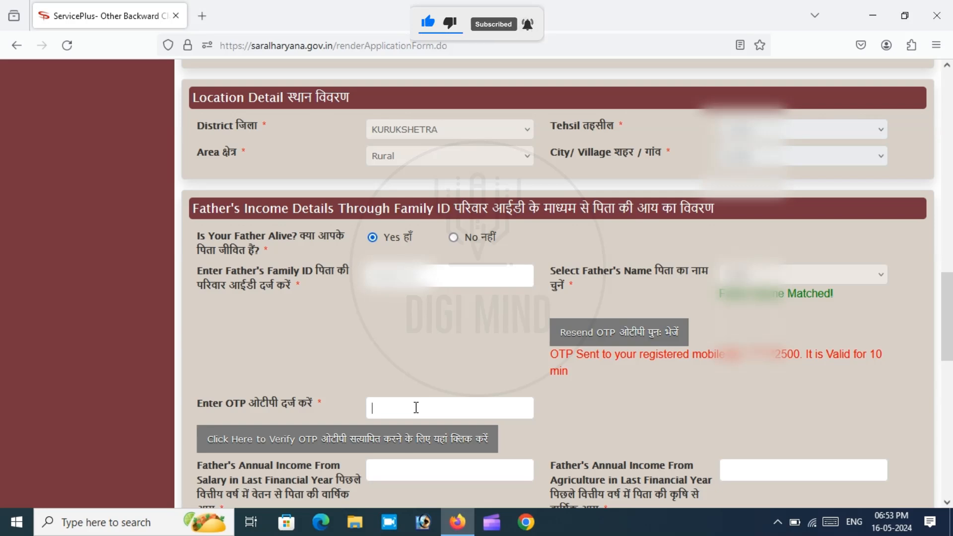
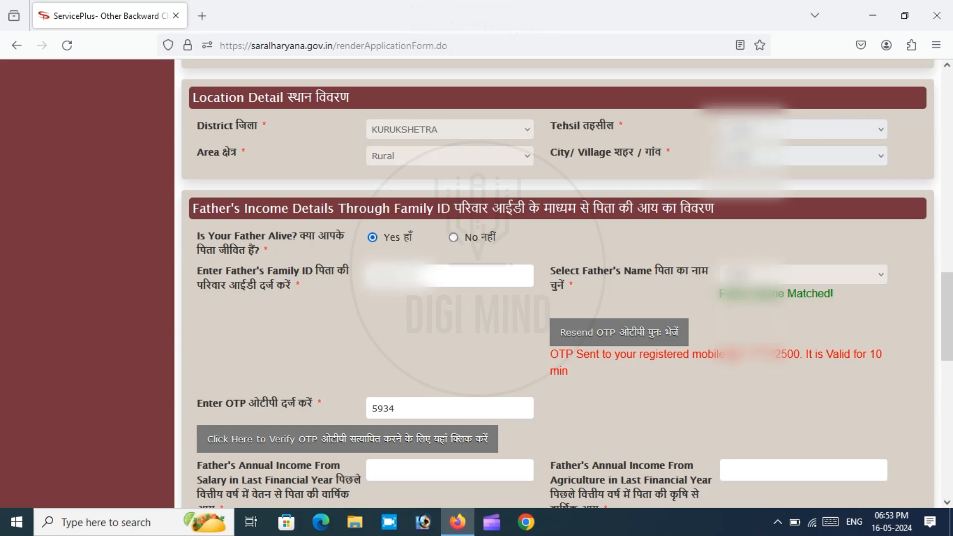
click(355, 443)
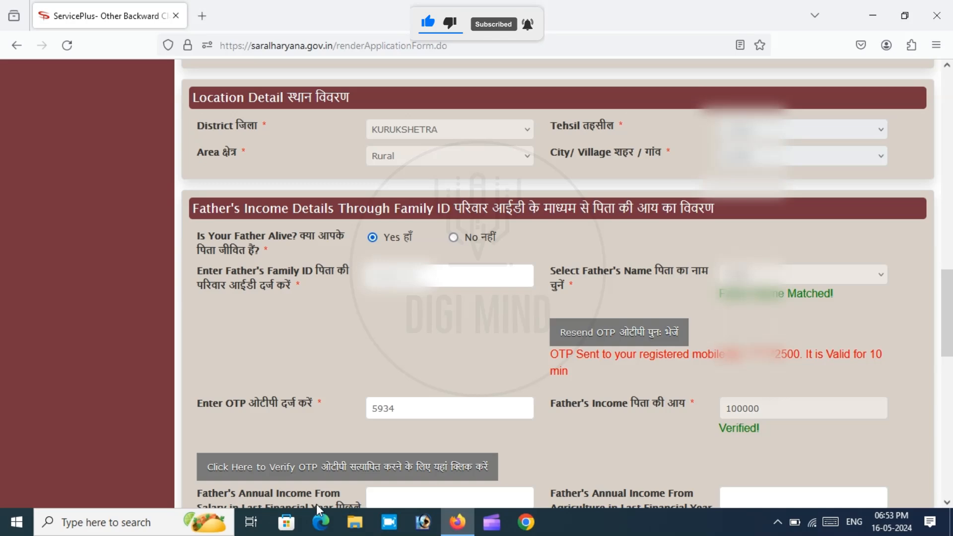
Step: Set the father's annual income from salary and from agriculture in the last financial year to 0 each
click(397, 497)
text(0)
key(Tab)
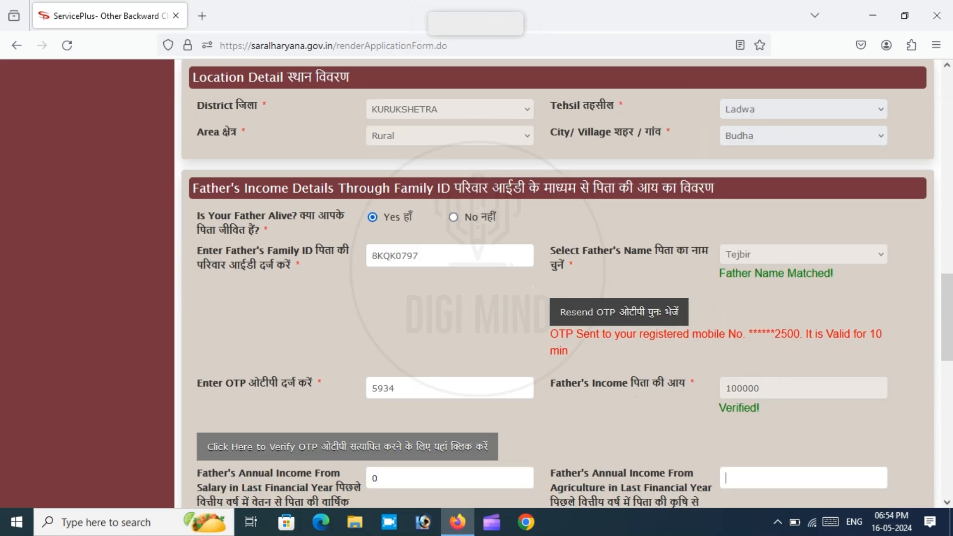
text(0)
key(Tab)
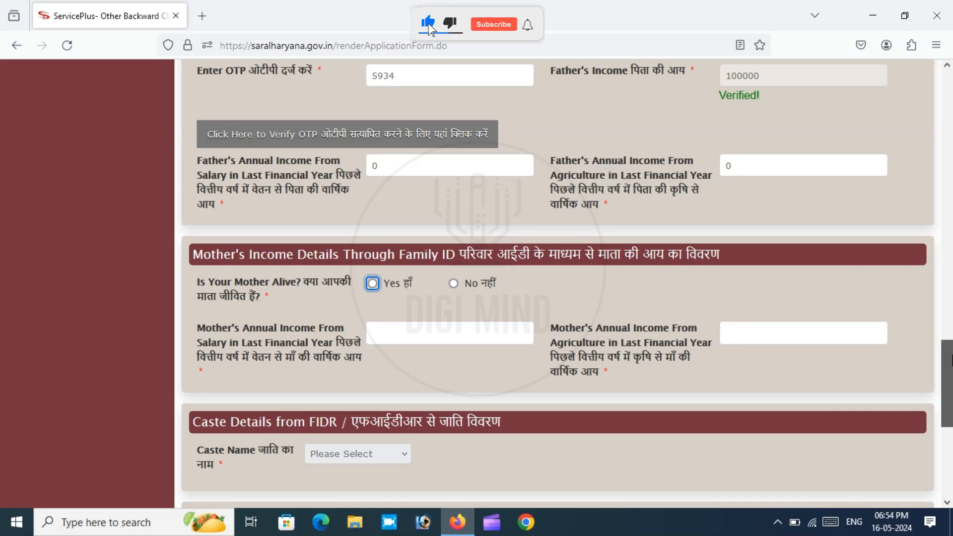
Step: Mark the mother as alive, fetch family data with the mother's family ID and select the mother's name
drag(950, 361, 950, 392)
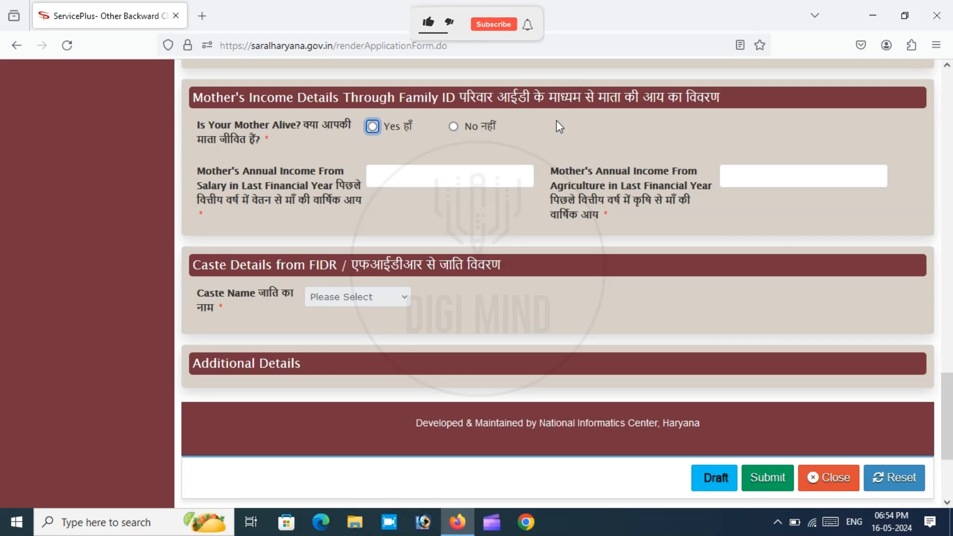
click(373, 127)
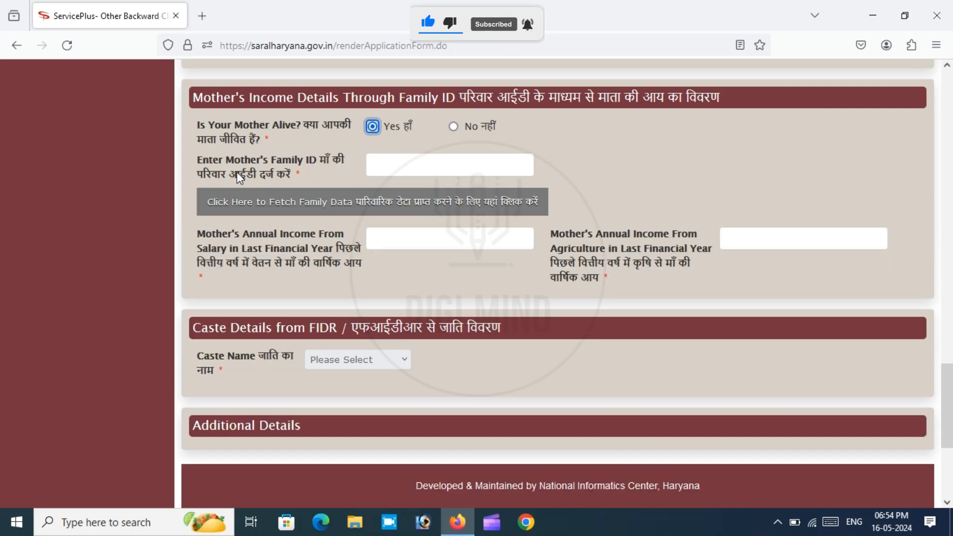
click(447, 162)
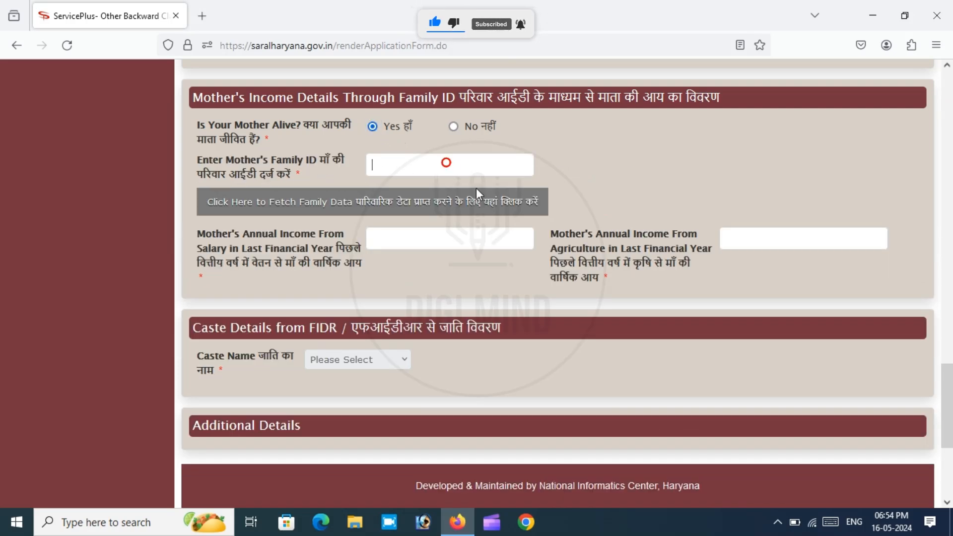
text(??)
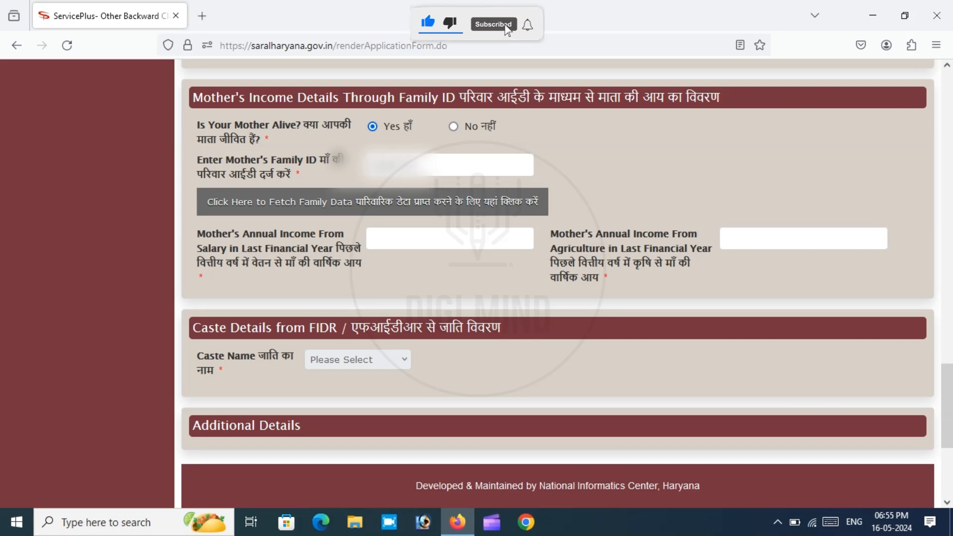
click(353, 213)
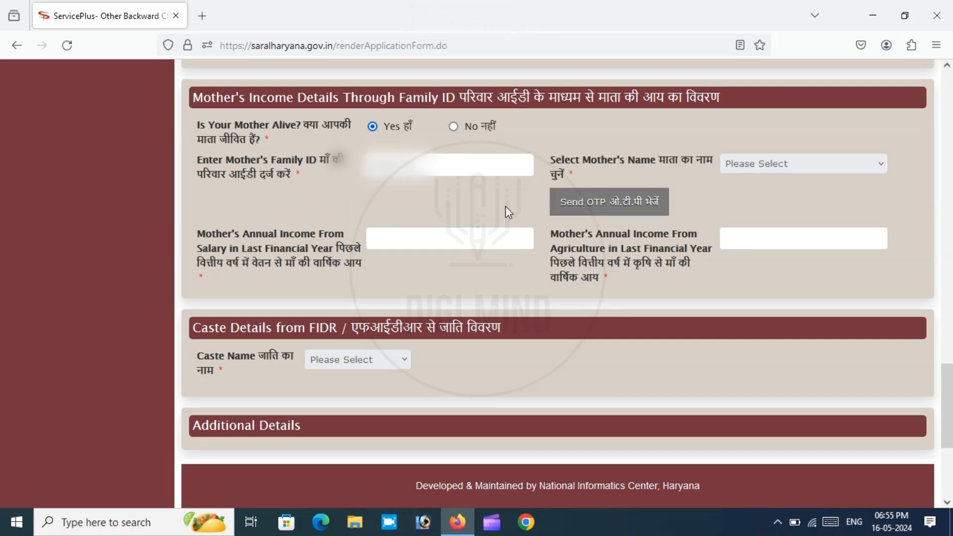
click(757, 165)
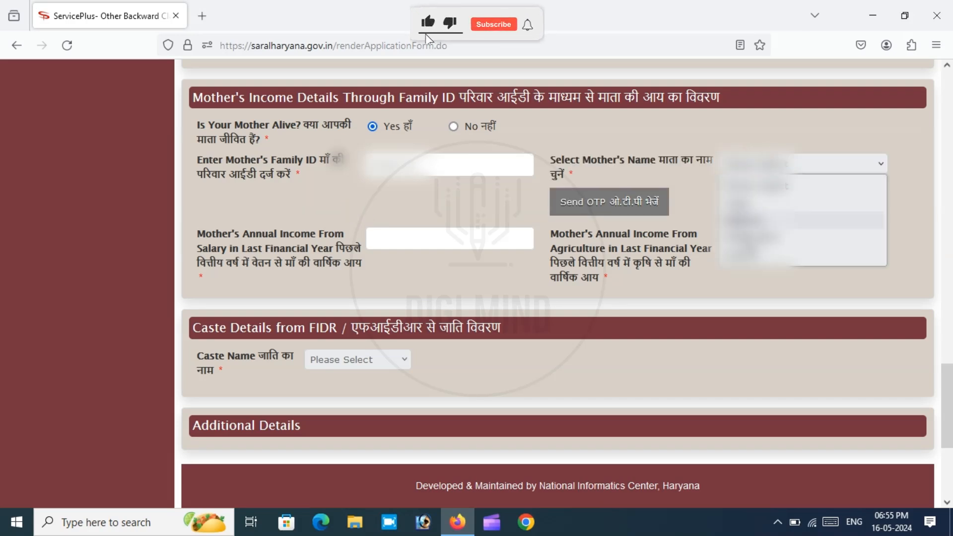
click(746, 239)
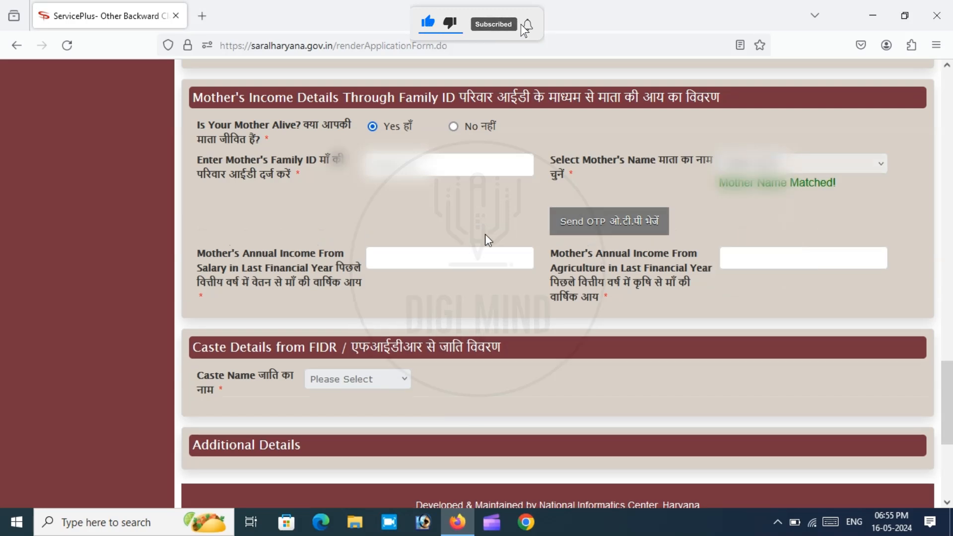
Step: Send the OTP for the mother's income details, enter the received OTP and verify it
click(607, 223)
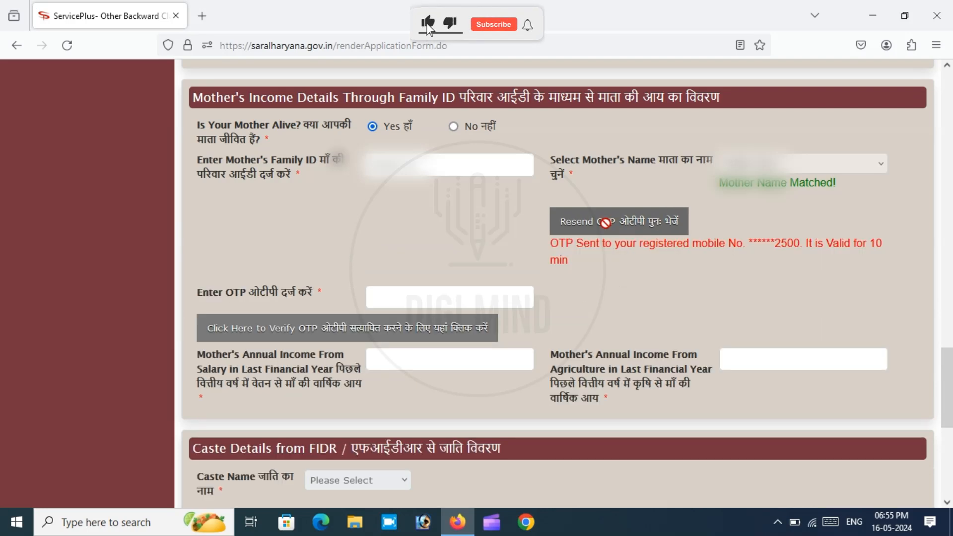
click(448, 291)
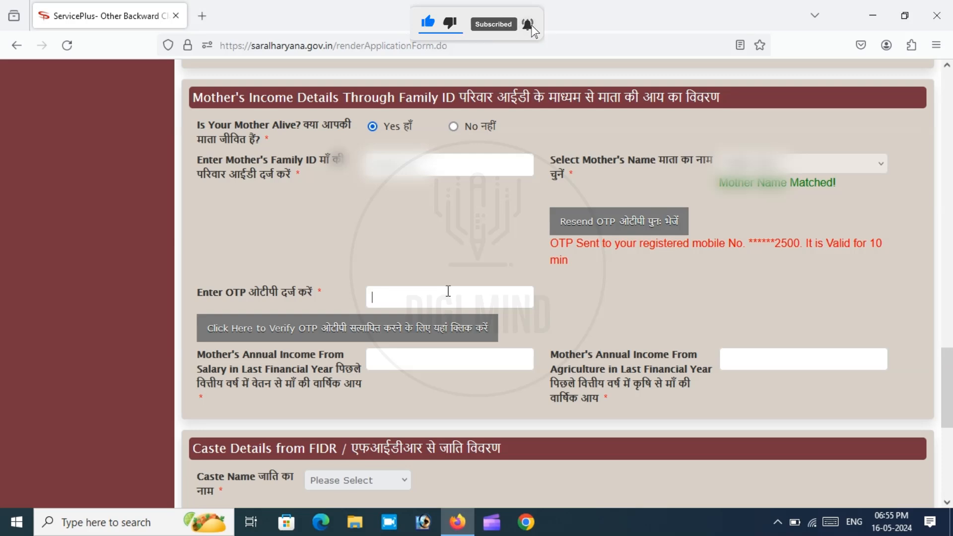
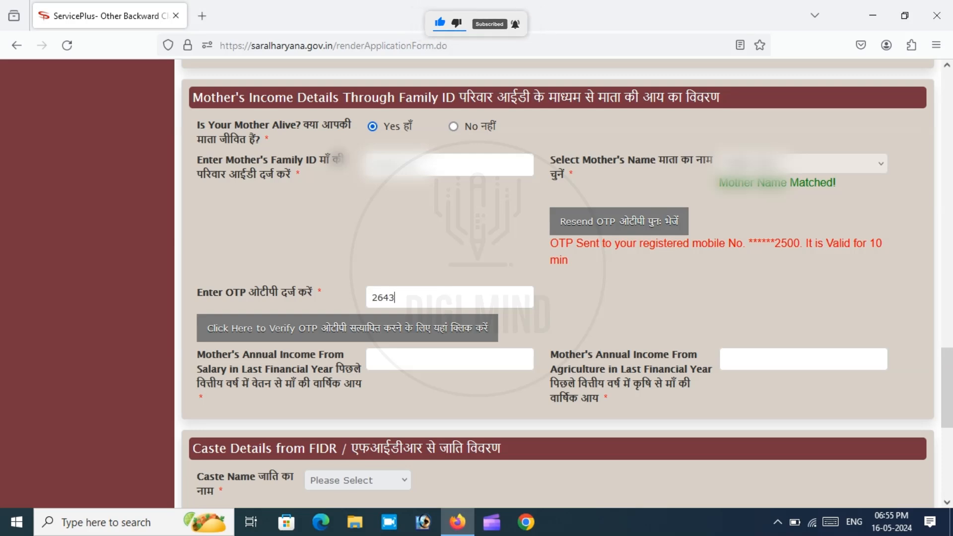
click(378, 329)
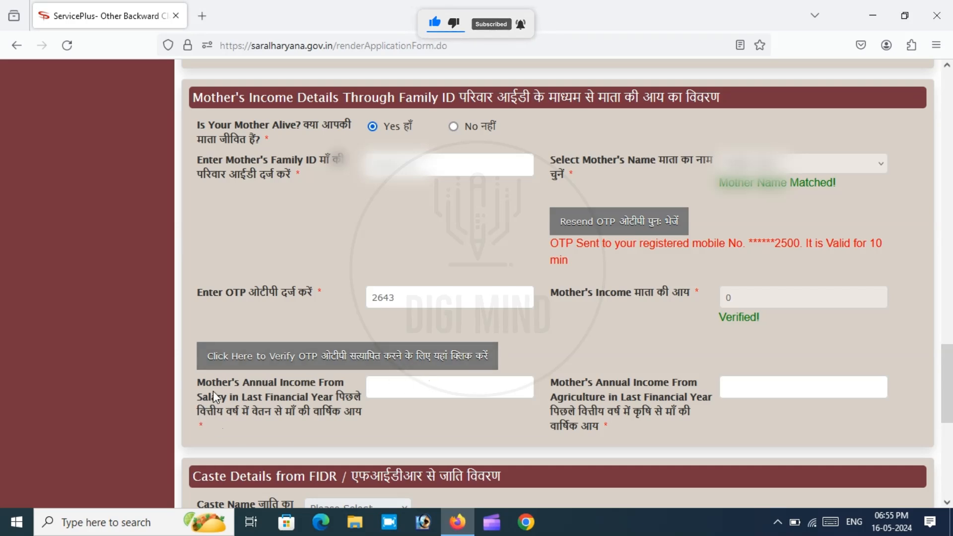
Step: Set the mother's annual income from salary and from agriculture in the last financial year to 0 each
click(406, 384)
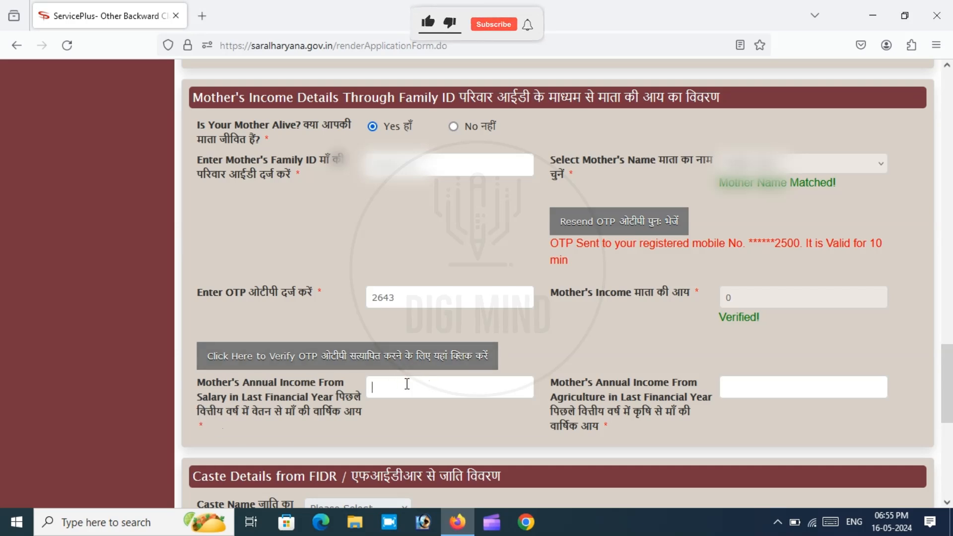
text(0)
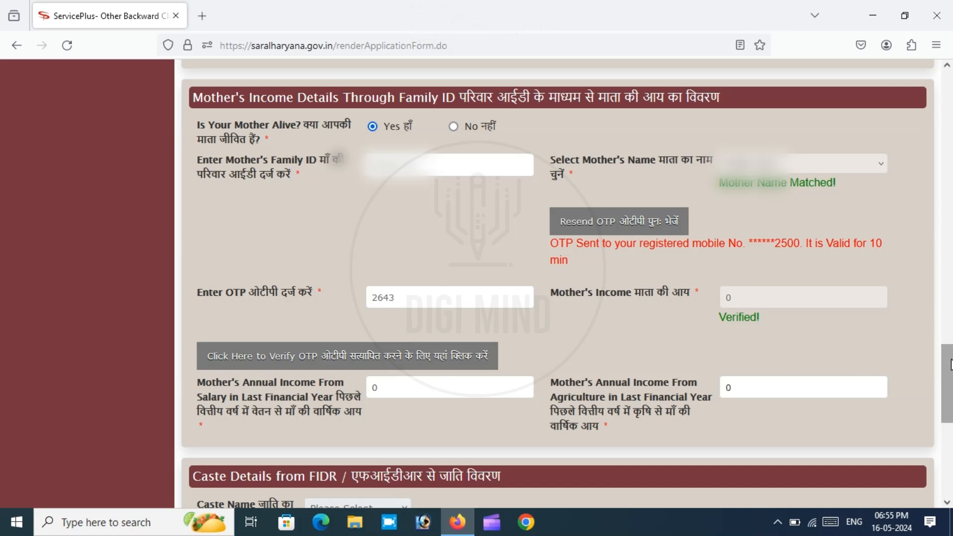
Step: Select Jhiwar as the caste name and answer Yes to agreeing with the caste details
scroll(308, 136, down, 5)
click(349, 127)
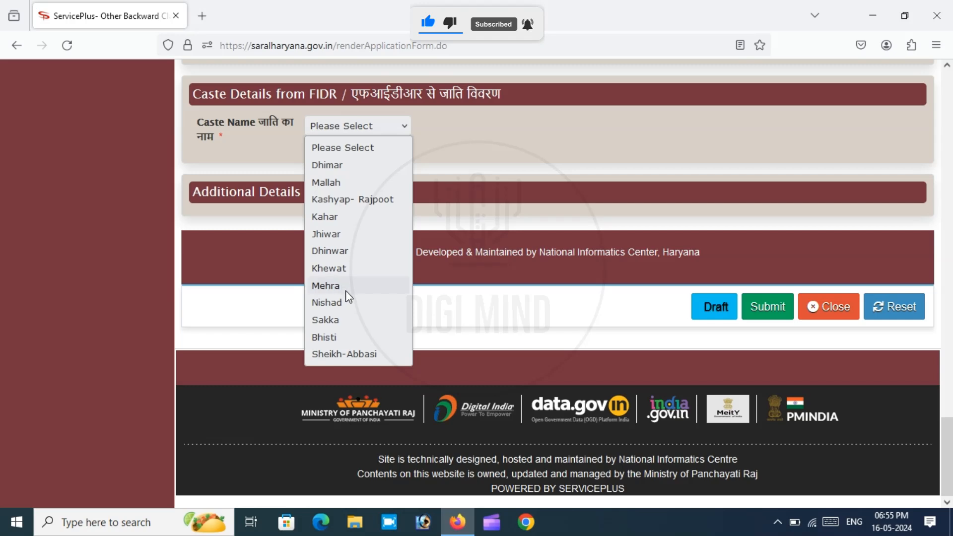
click(324, 233)
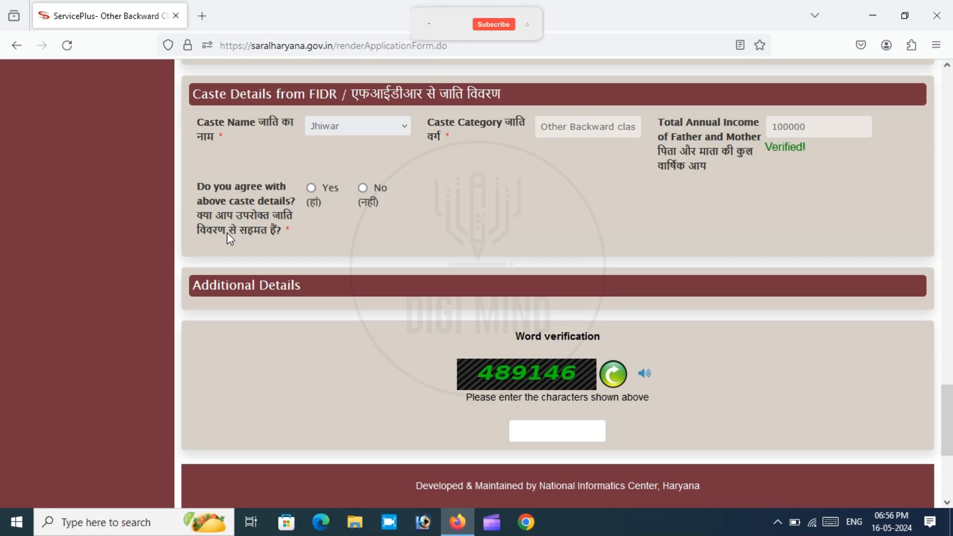
click(311, 189)
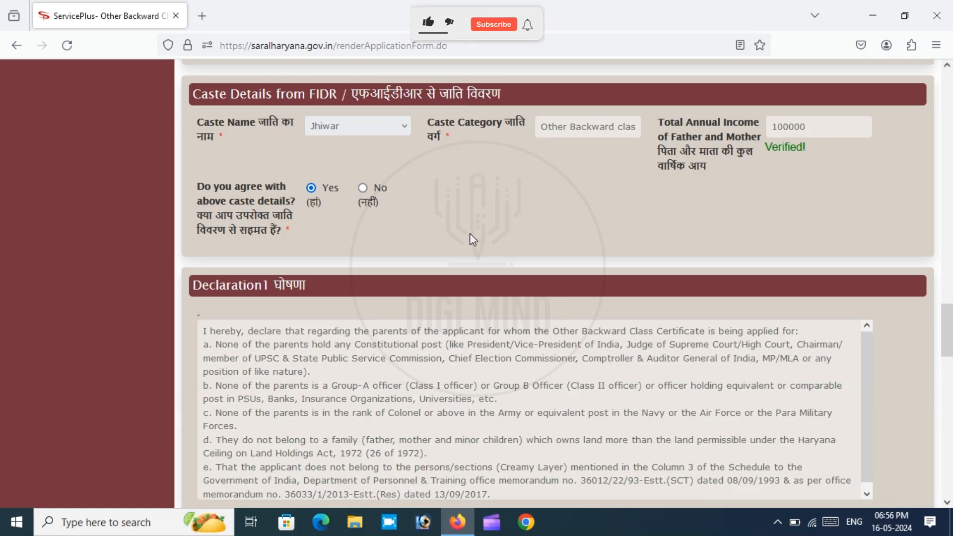
Step: Read through the parents' declaration and the self-declaration, and accept it with I Agree
scroll(470, 237, down, 3)
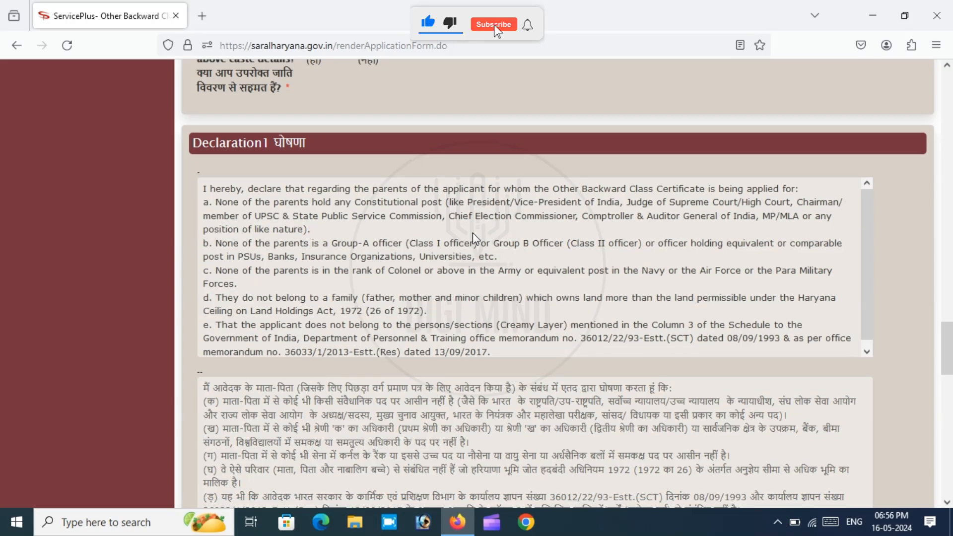
scroll(474, 237, down, 1)
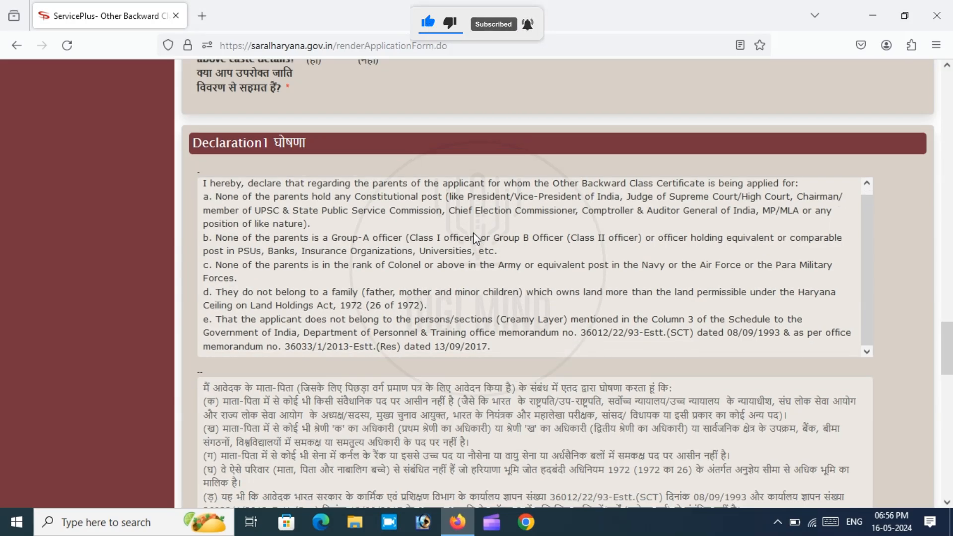
drag(951, 329, 952, 351)
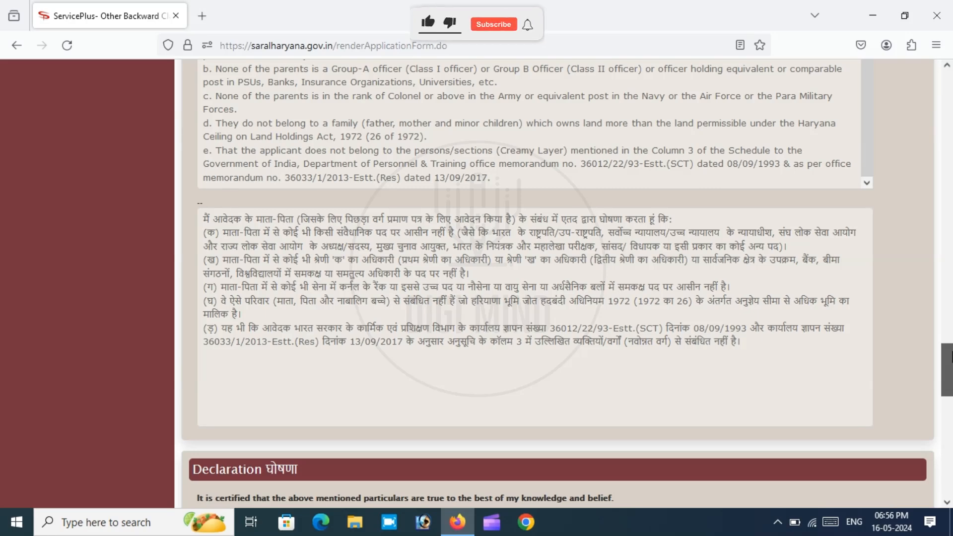
drag(952, 351, 952, 356)
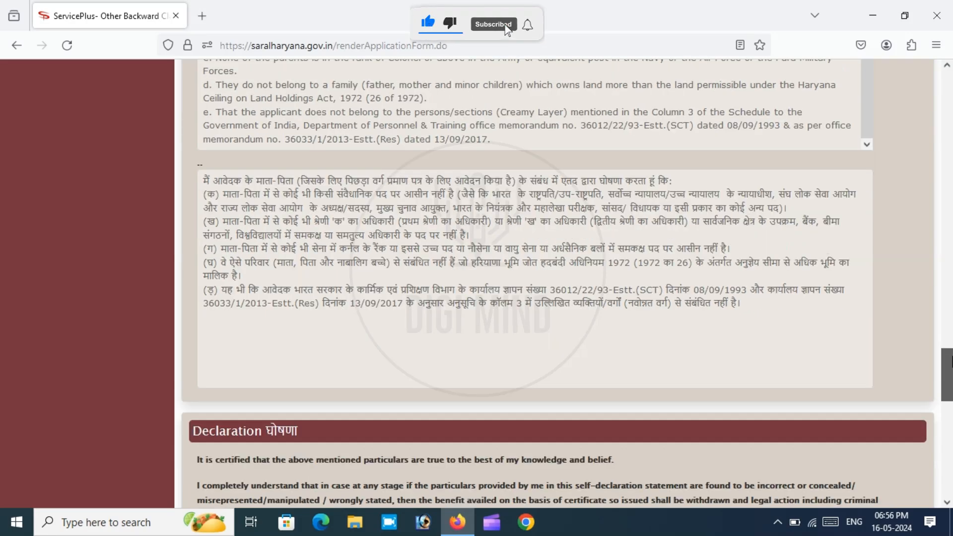
drag(951, 357, 952, 412)
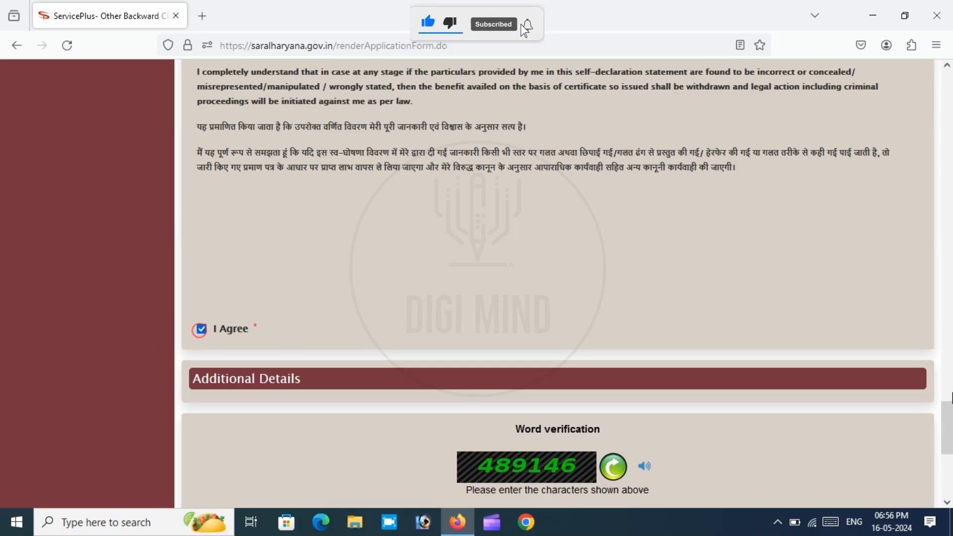
Step: Fill in the word verification code shown and submit the application form
drag(948, 422, 949, 445)
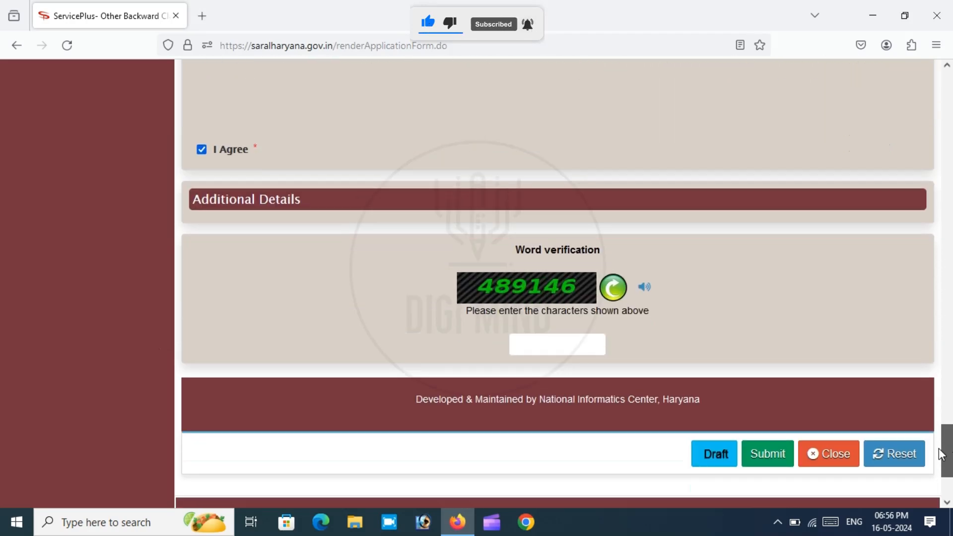
click(550, 345)
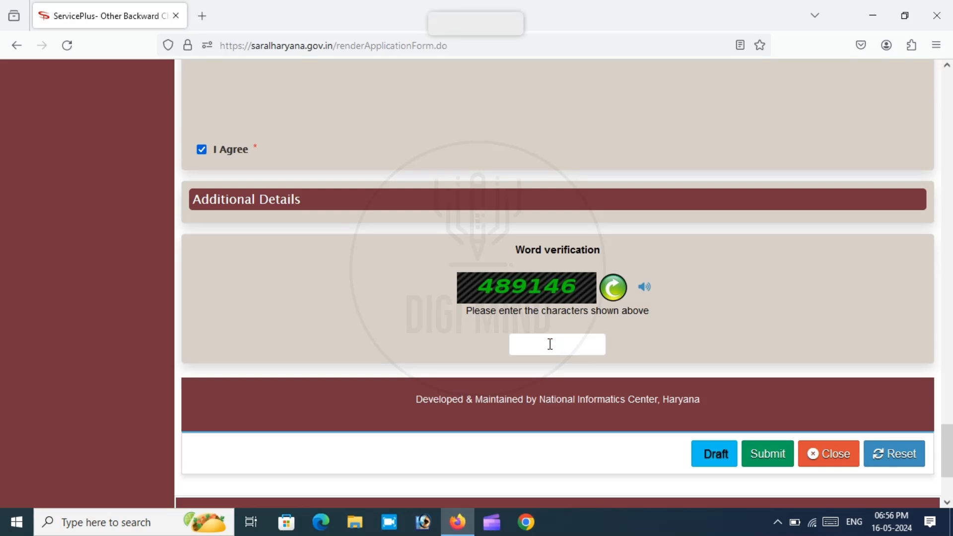
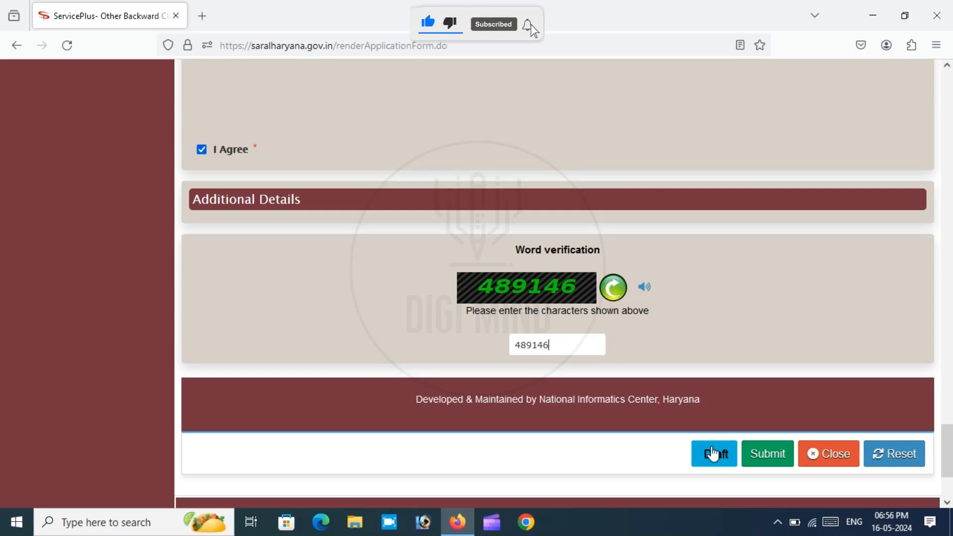
click(768, 454)
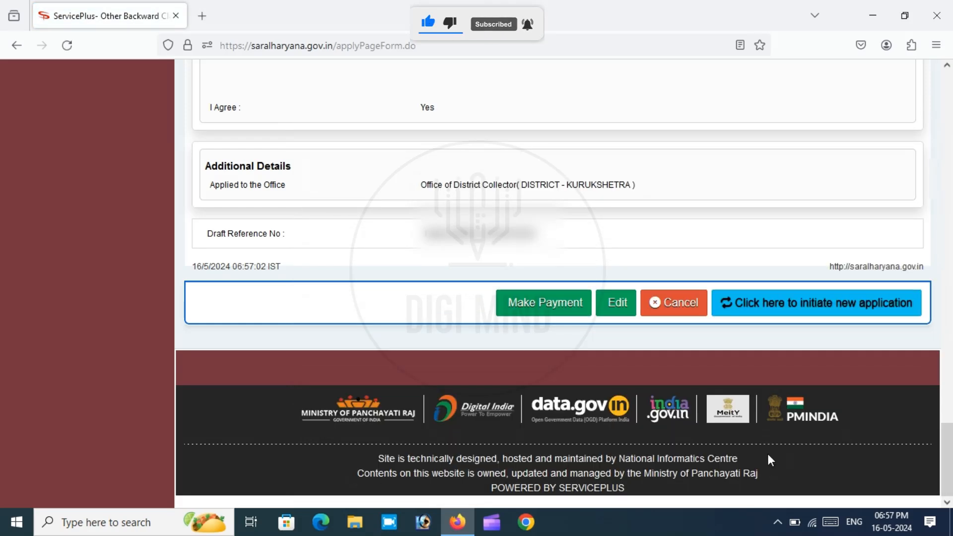
Step: Proceed from the application preview towards payment and save the annexure without attaching any enclosure files
scroll(767, 454, up, 2)
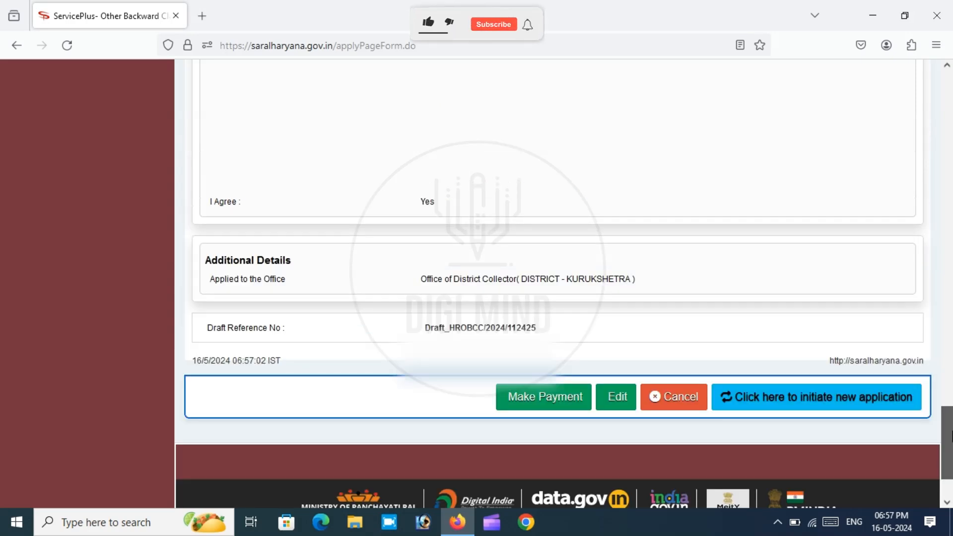
scroll(945, 427, up, 1)
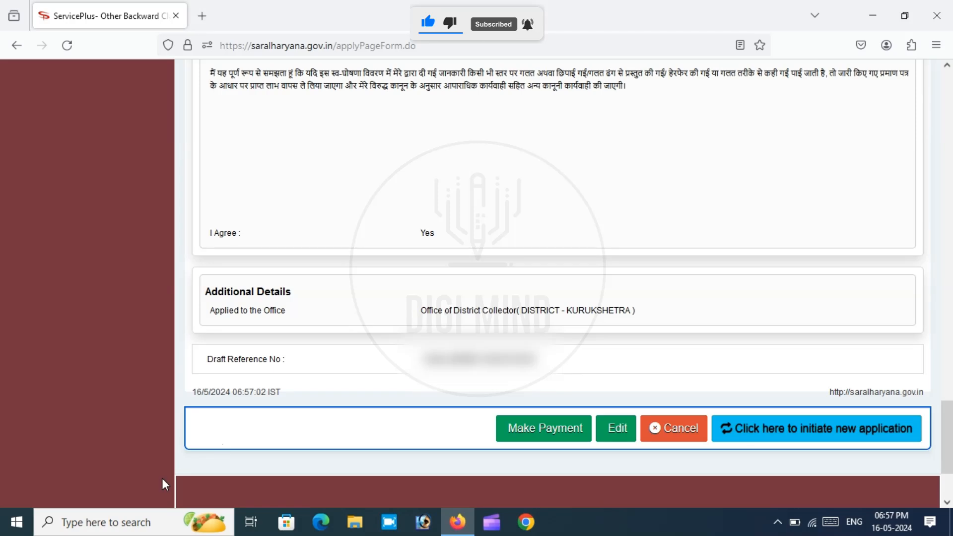
click(549, 428)
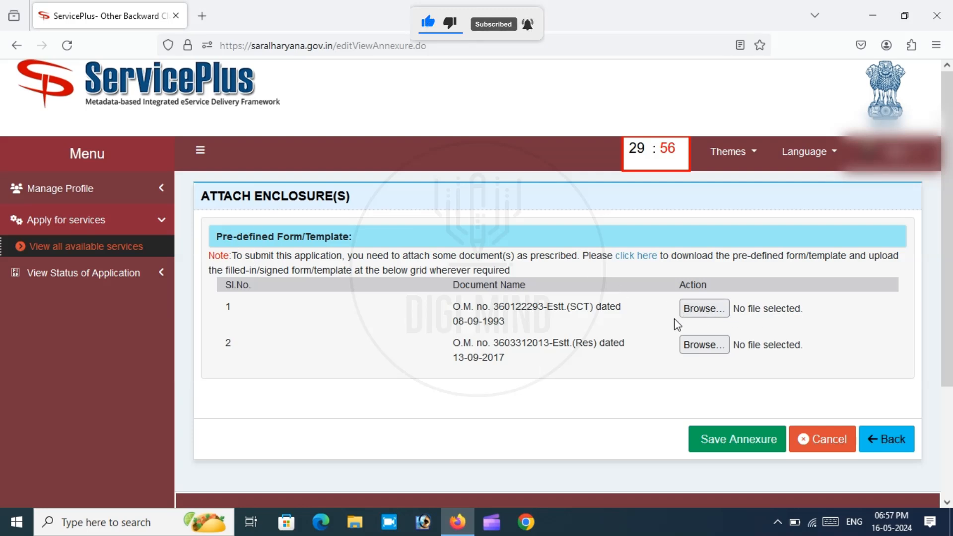
click(719, 441)
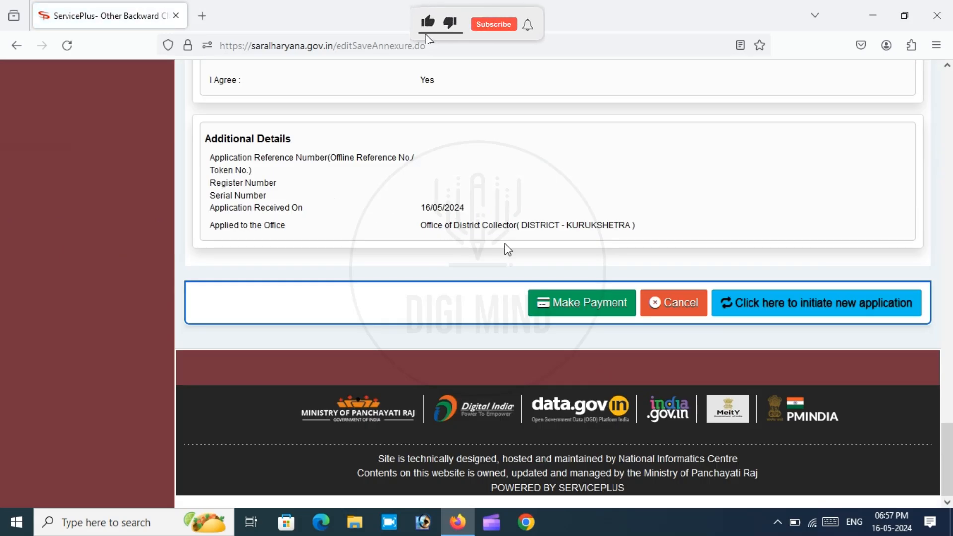
Step: Proceed to payment for the OBC certificate application and confirm paying by CSC E-Wallet
click(572, 308)
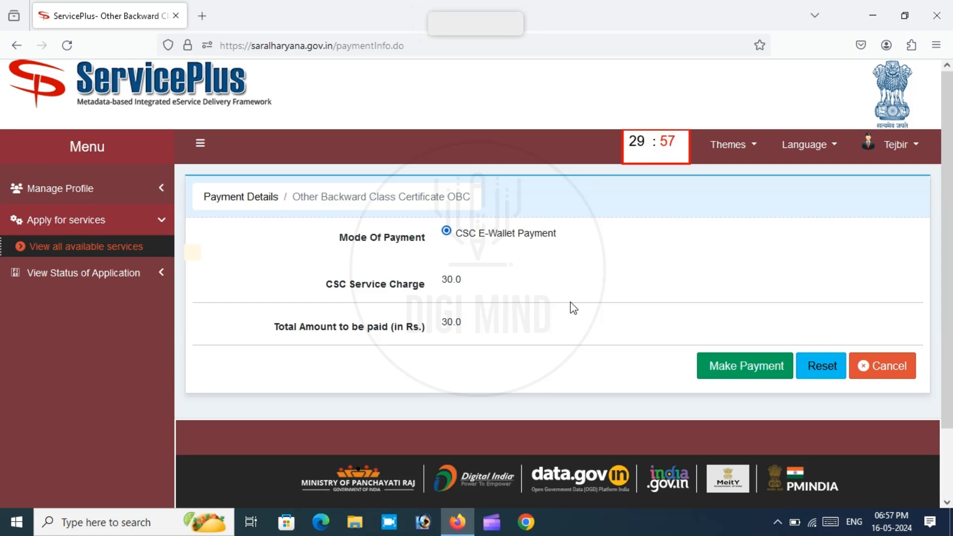
click(735, 369)
click(592, 319)
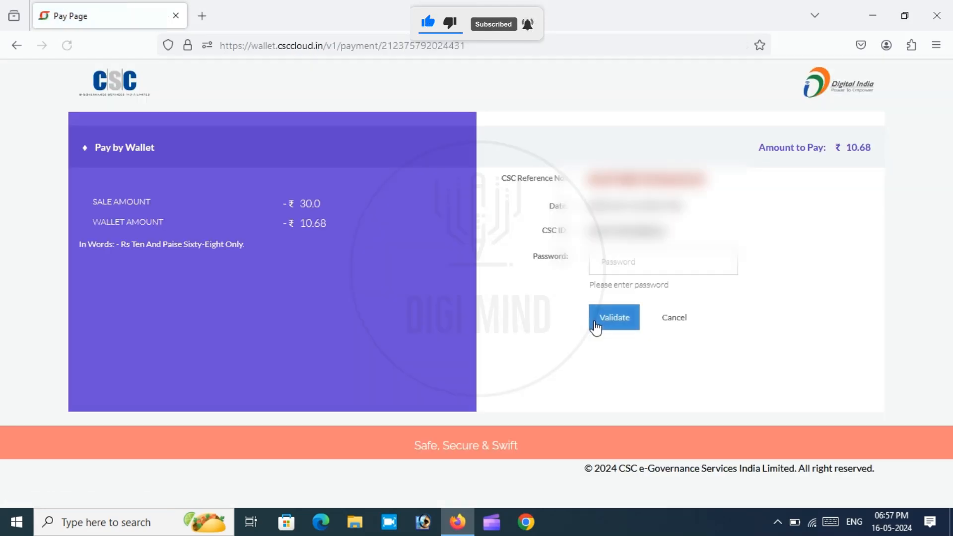
Step: Enter the CSC wallet account password and validate it
click(601, 264)
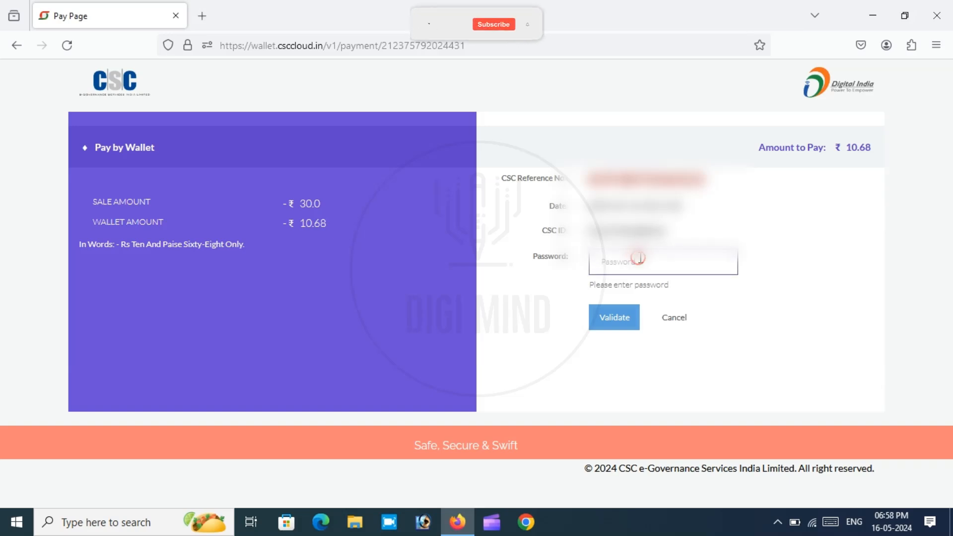
text(xxxxx)
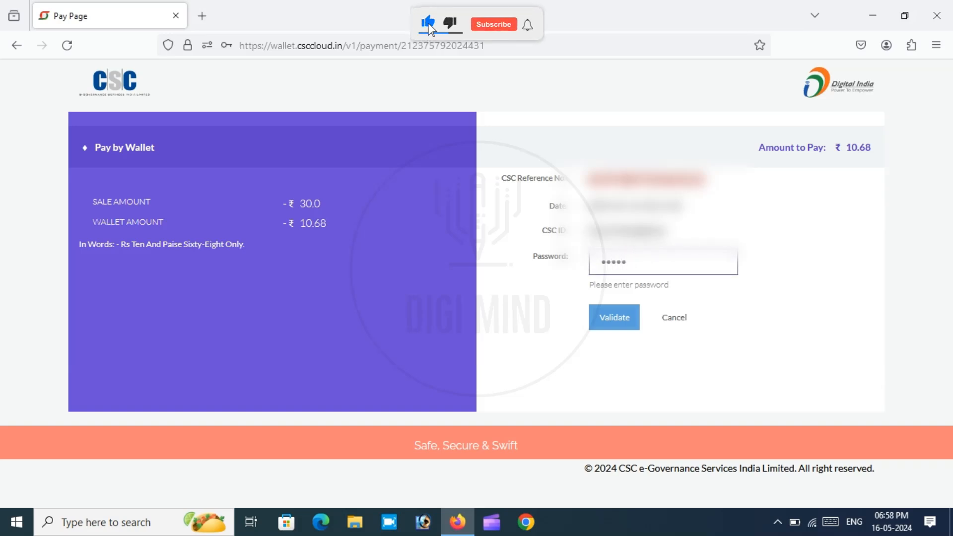
text(x)
click(609, 331)
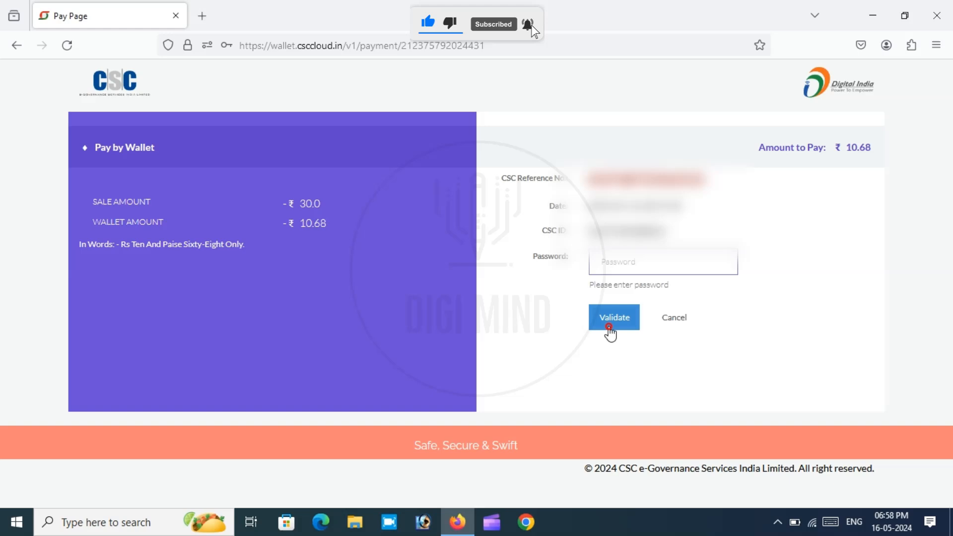
Step: Enter the wallet PIN, pay the ₹10.68 wallet amount and view the application acknowledgement
click(638, 262)
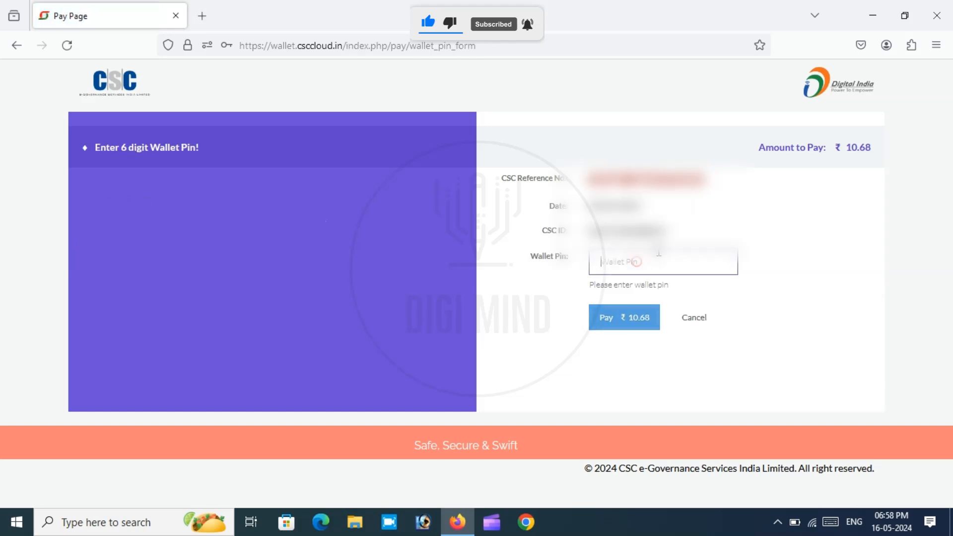
text(xxxxxx)
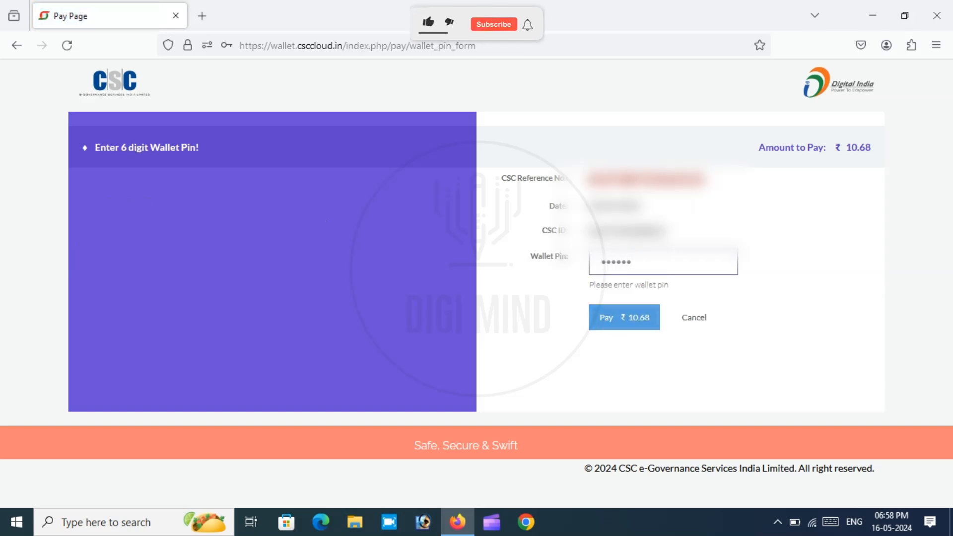
click(633, 318)
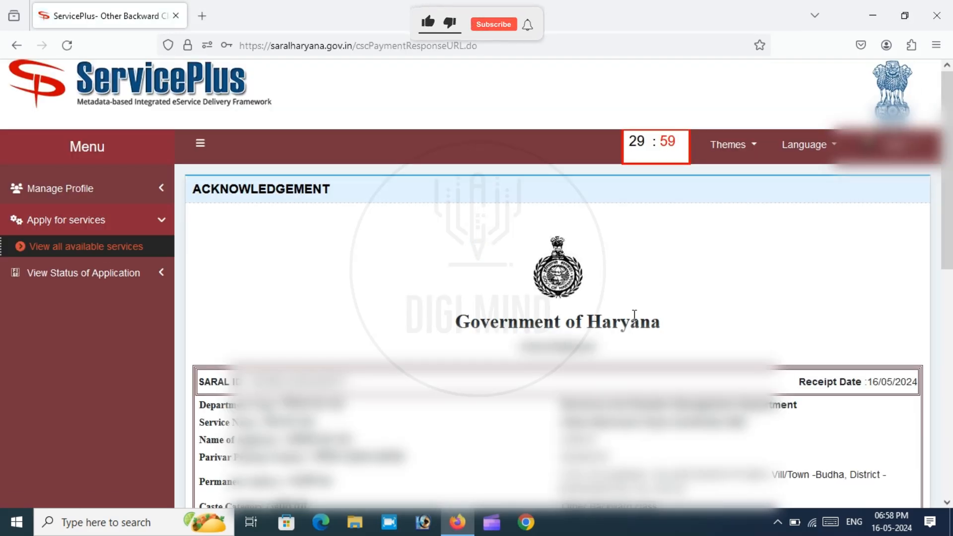
scroll(950, 212, down, 3)
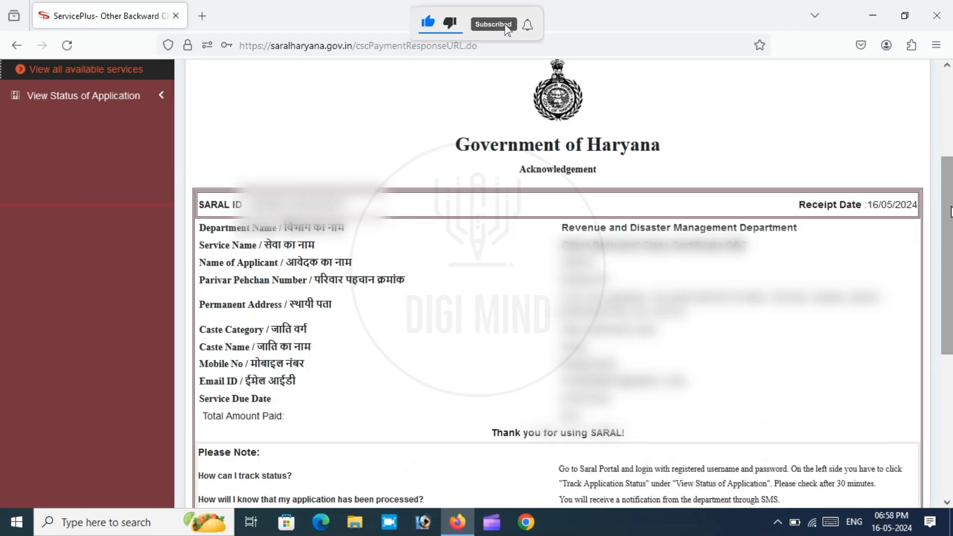